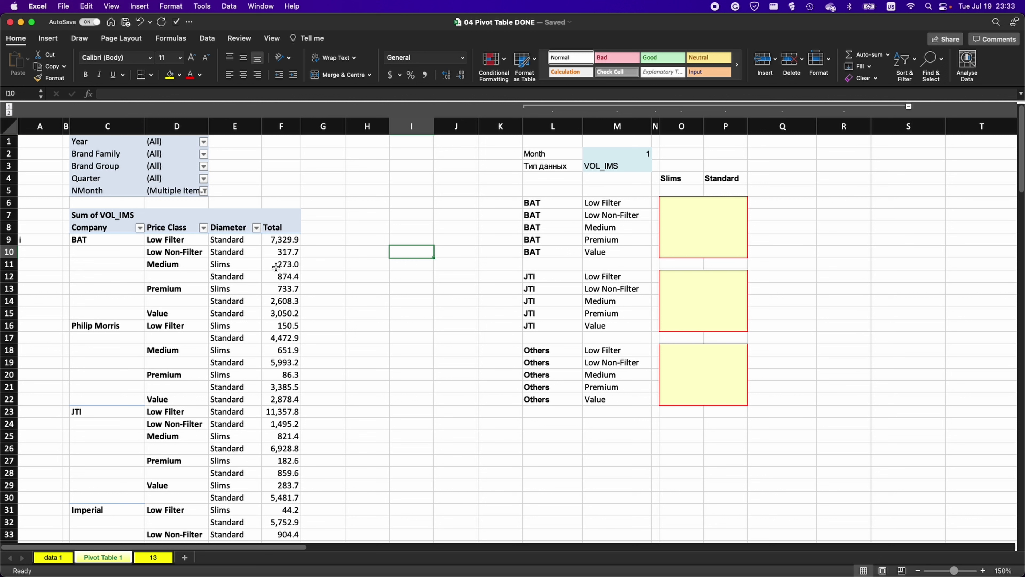
# Open the Quick Access Toolbar customisation and look through All Commands for Generate GetPivotData.
pyautogui.click(376, 236)
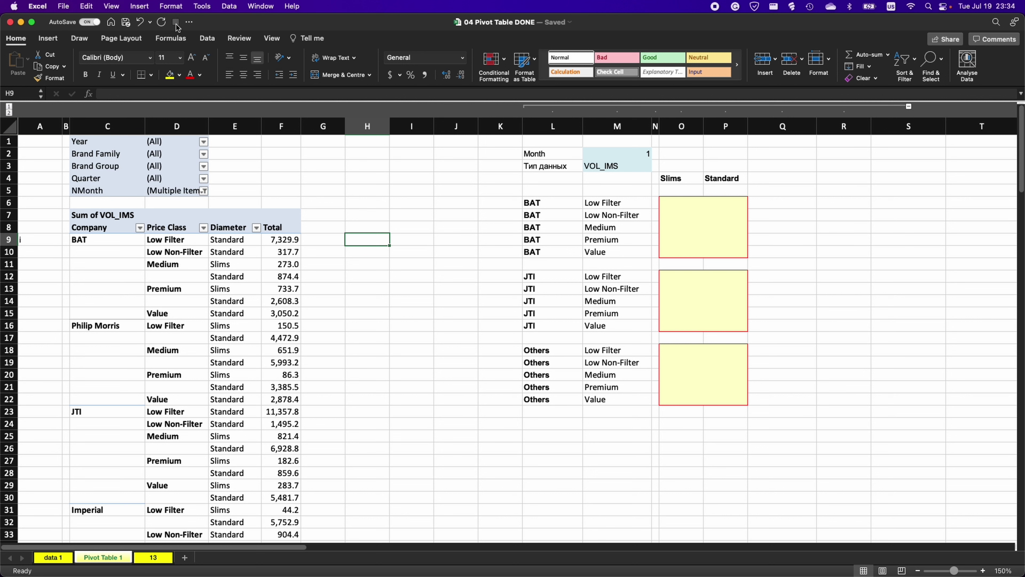
pyautogui.click(189, 23)
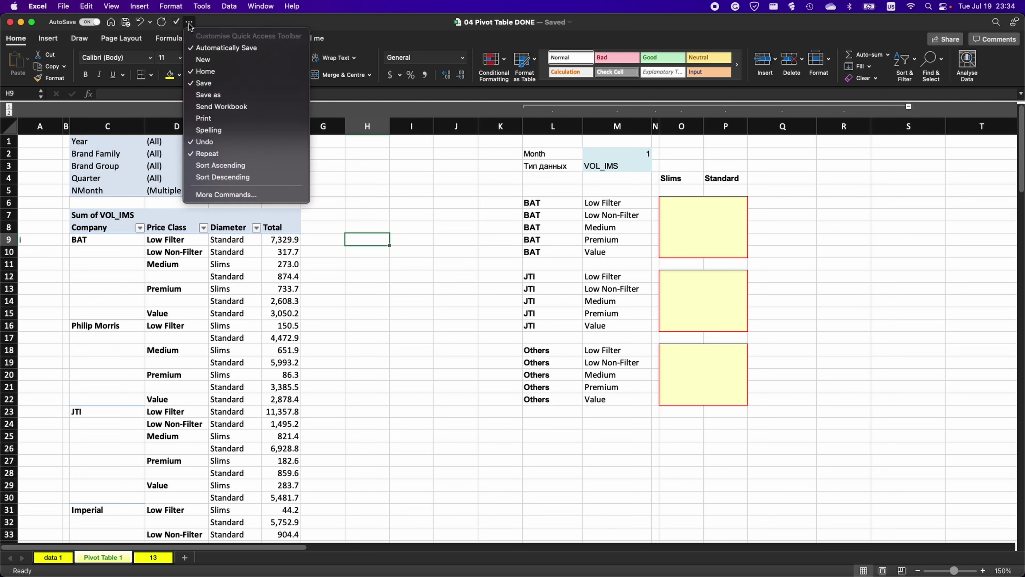
pyautogui.click(228, 196)
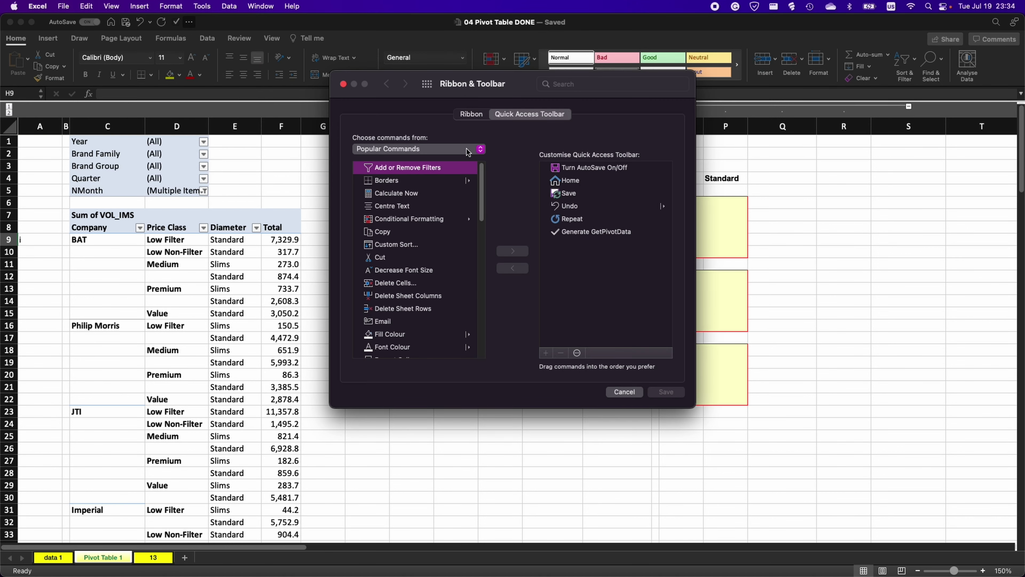
pyautogui.click(467, 152)
pyautogui.click(388, 177)
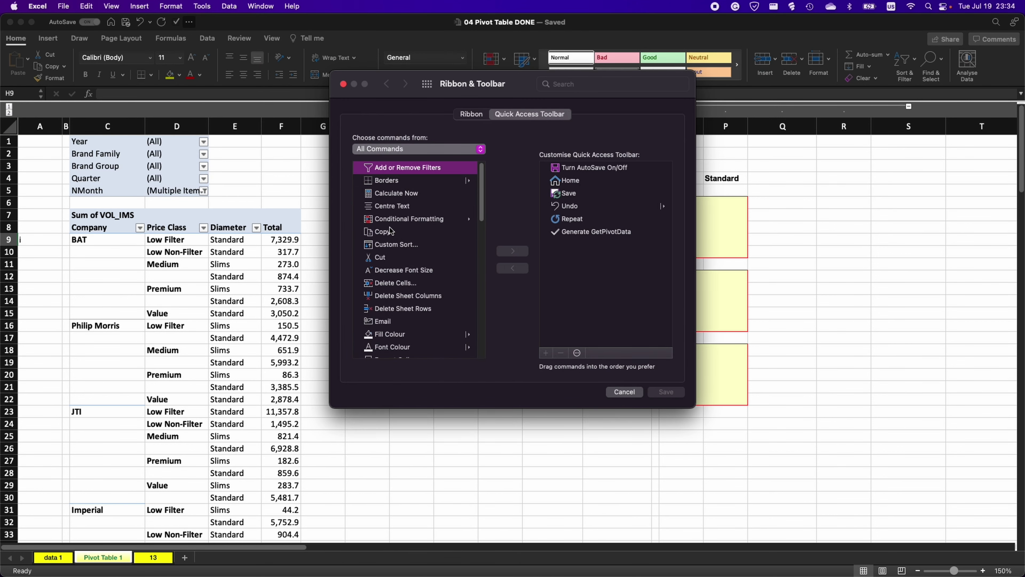
pyautogui.click(390, 232)
pyautogui.press('g')
pyautogui.scroll(-1, 410, 283)
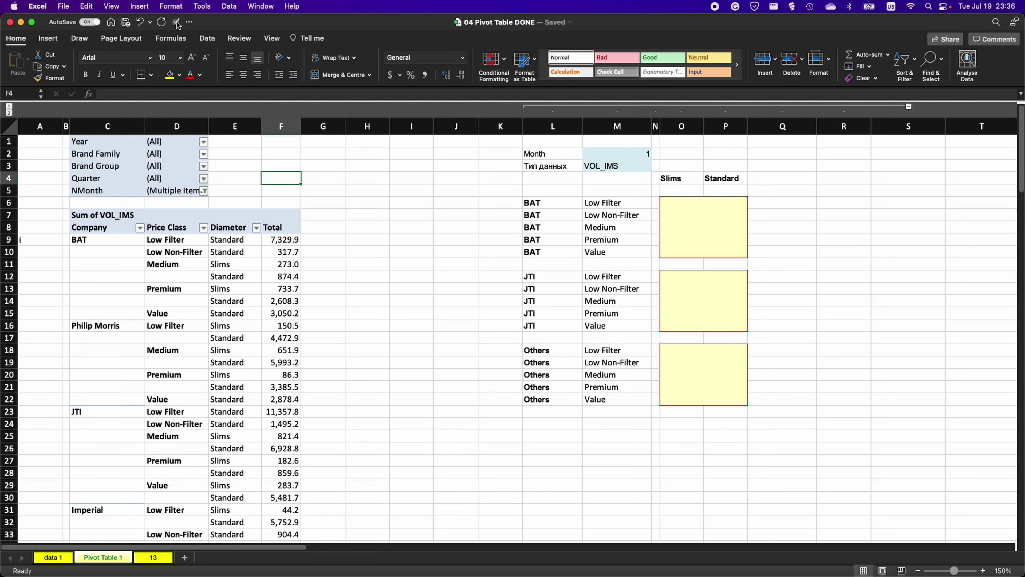
# Turn off Generate GetPivotData and try plain references to pivot cells F11 and F9 in O6.
pyautogui.click(177, 23)
pyautogui.click(692, 201)
pyautogui.write('=')
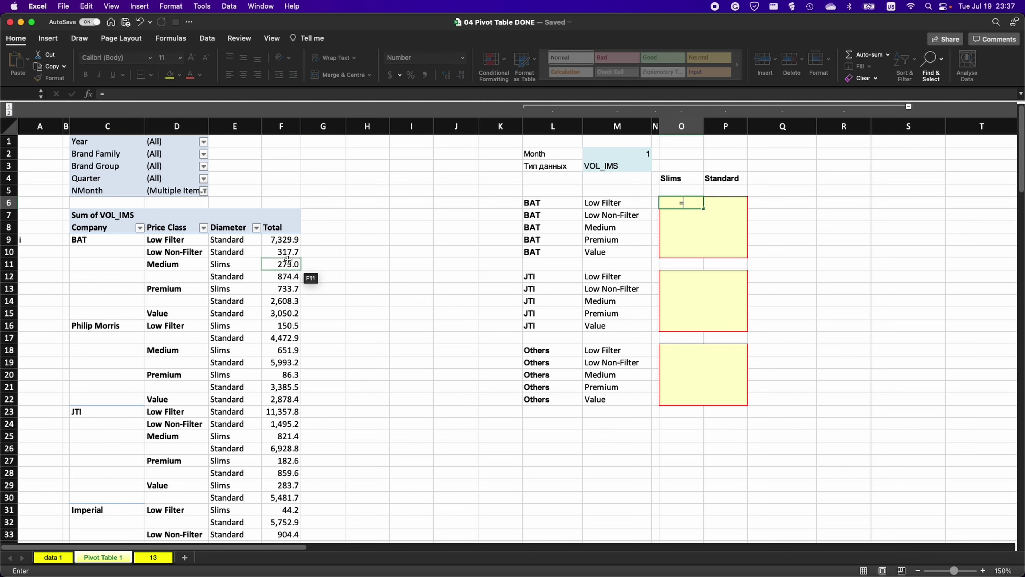
pyautogui.click(287, 263)
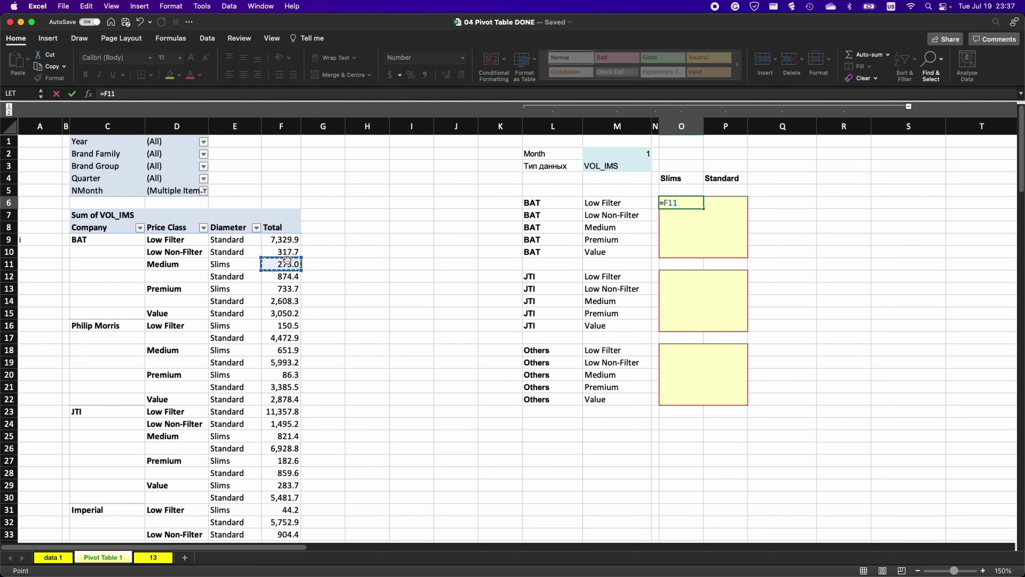
pyautogui.click(286, 239)
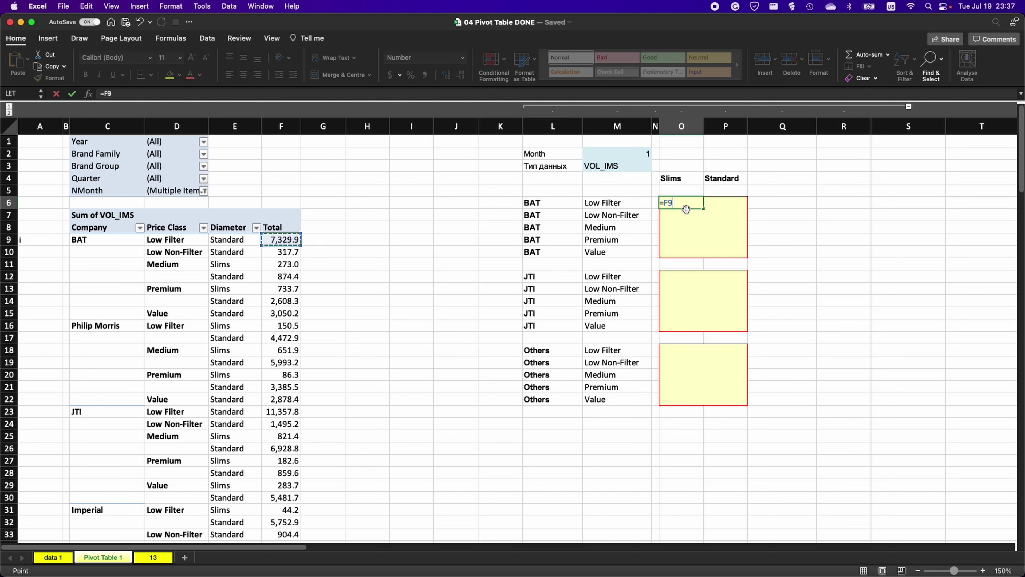
pyautogui.press('Escape')
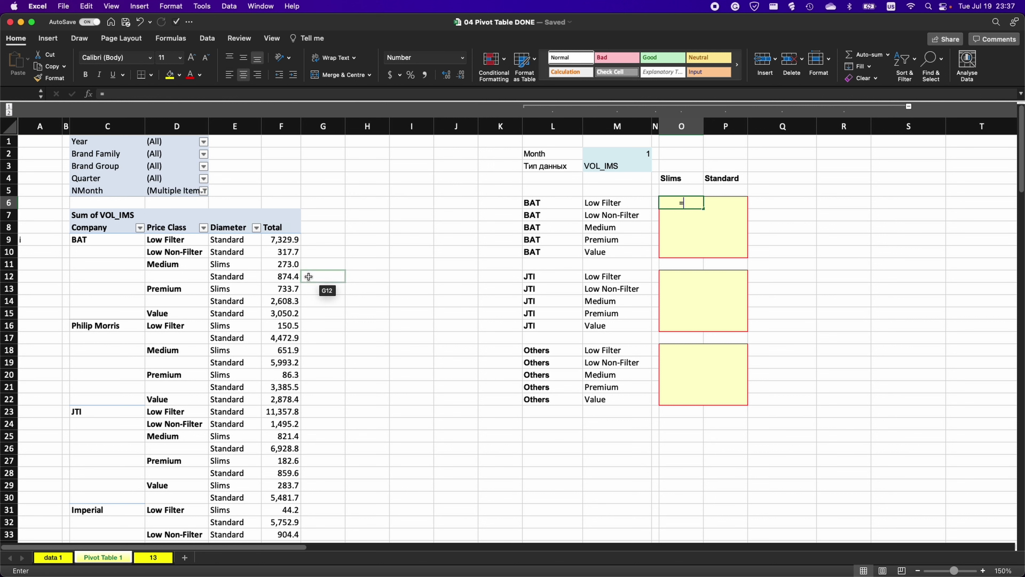
# Try a GETPIVOTDATA reference in O6 to the BAT Low Non-Filter Standard total, with Generate GetPivotData switched on.
pyautogui.write('=')
pyautogui.click(280, 252)
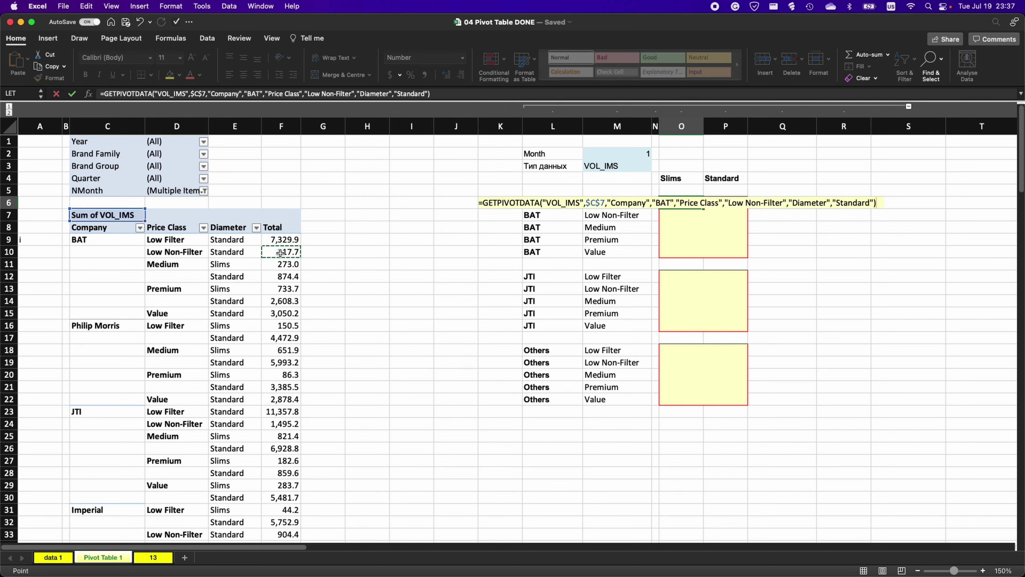
pyautogui.press('Escape')
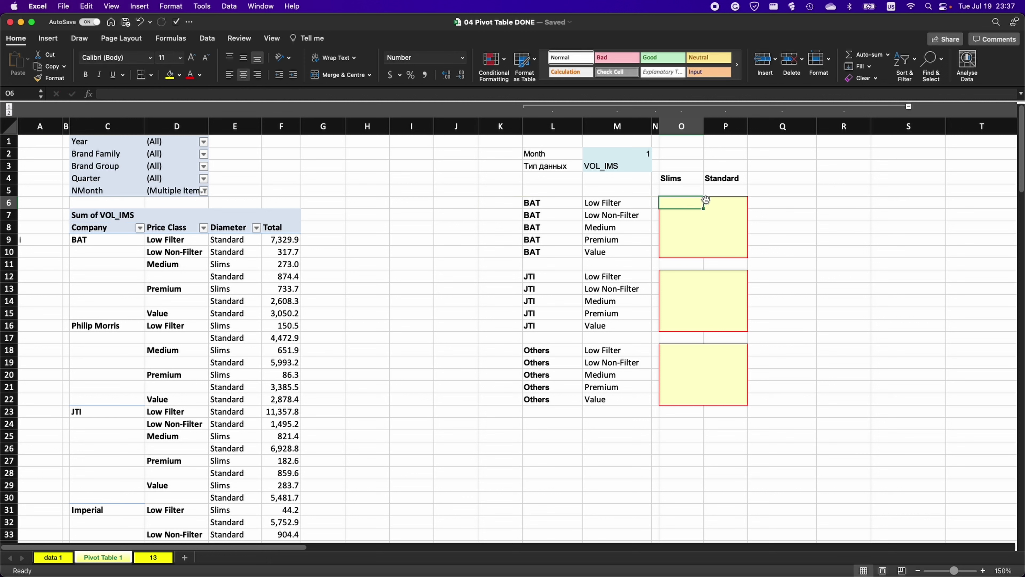
# Move the NMonth field from the pivot table's filters to its column area.
pyautogui.click(241, 262)
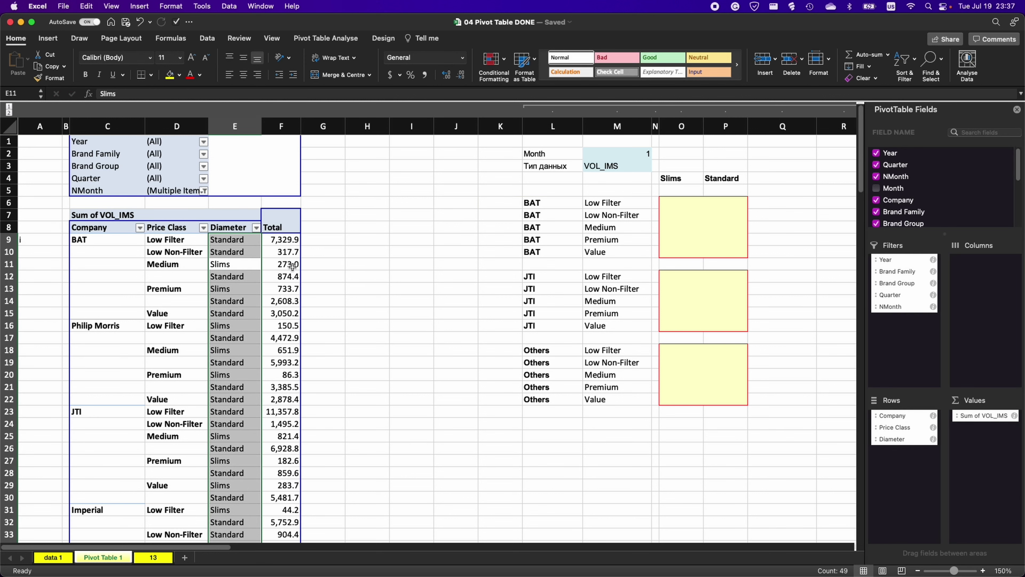
pyautogui.click(629, 189)
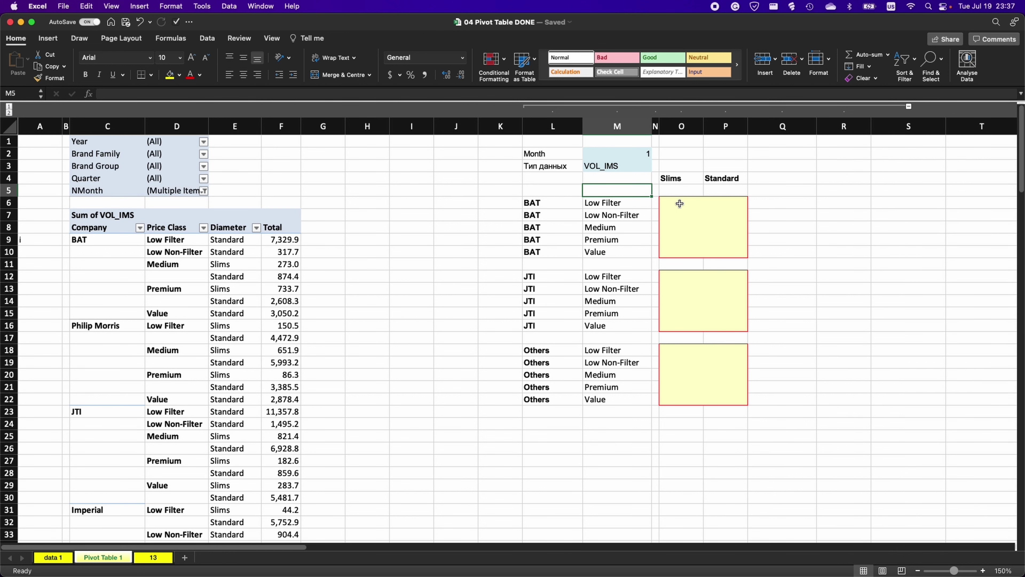
pyautogui.click(545, 204)
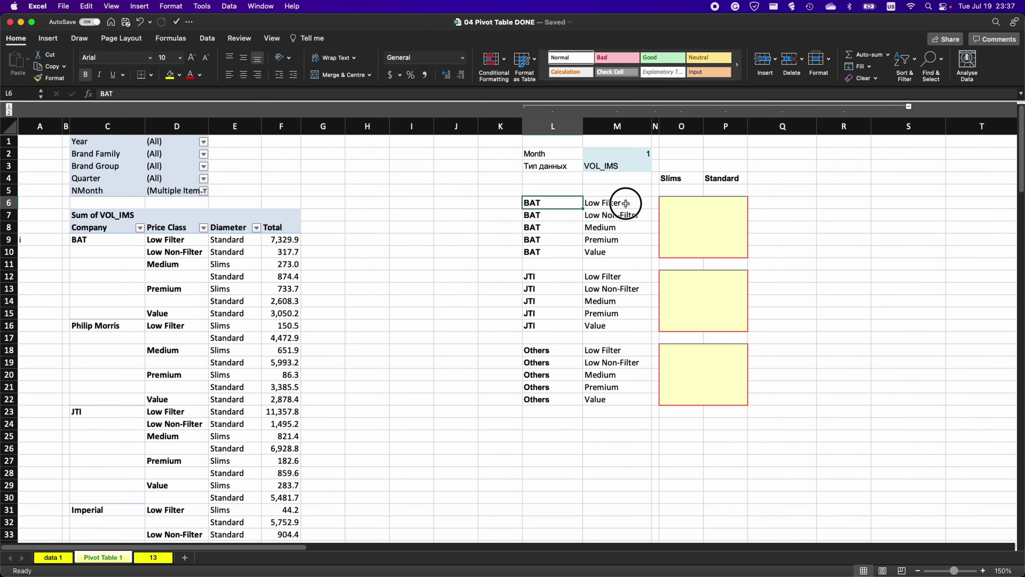
pyautogui.click(625, 203)
pyautogui.moveTo(679, 179); pyautogui.dragTo(728, 178)
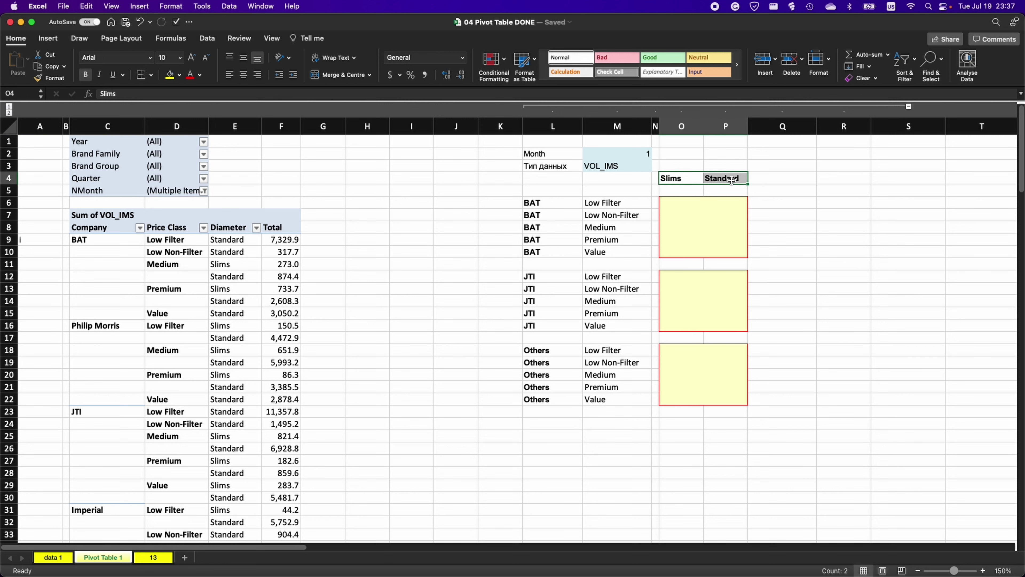
pyautogui.click(608, 153)
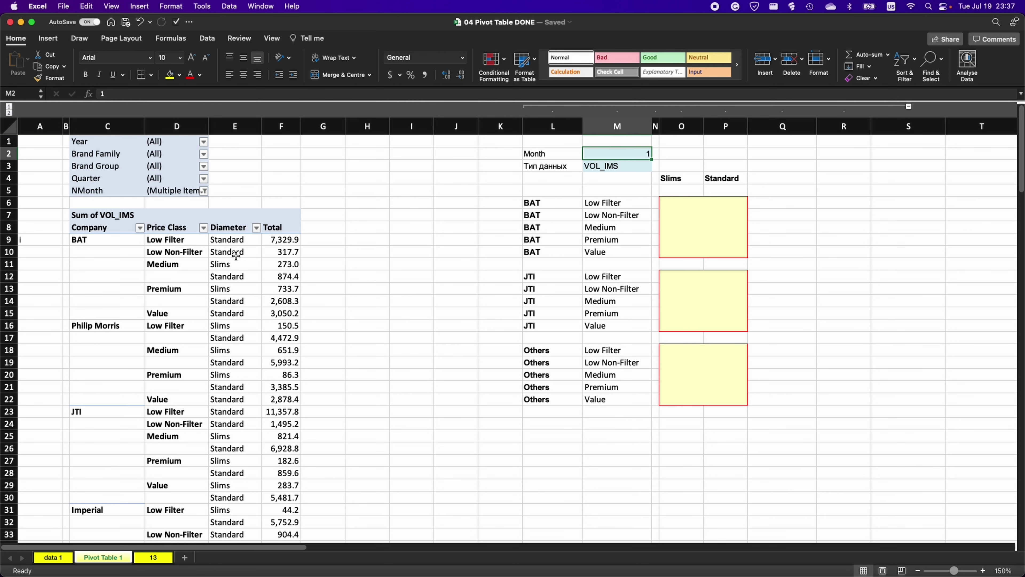
pyautogui.moveTo(96, 191); pyautogui.dragTo(263, 239)
# Enter a GETPIVOTDATA formula in O6 for the BAT, Low Filter, Standard value of month 1.
pyautogui.click(705, 203)
pyautogui.write('=')
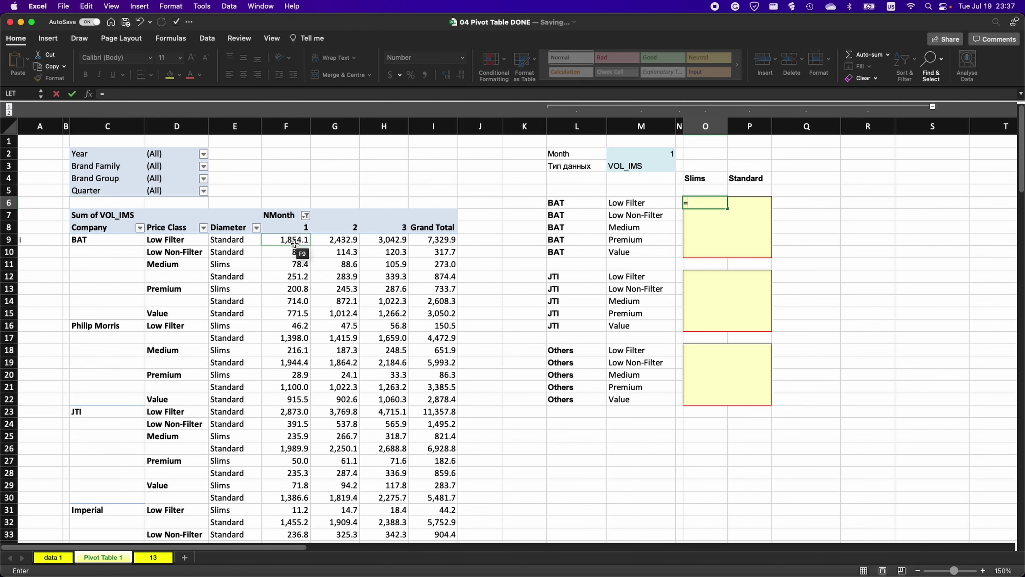
pyautogui.click(294, 242)
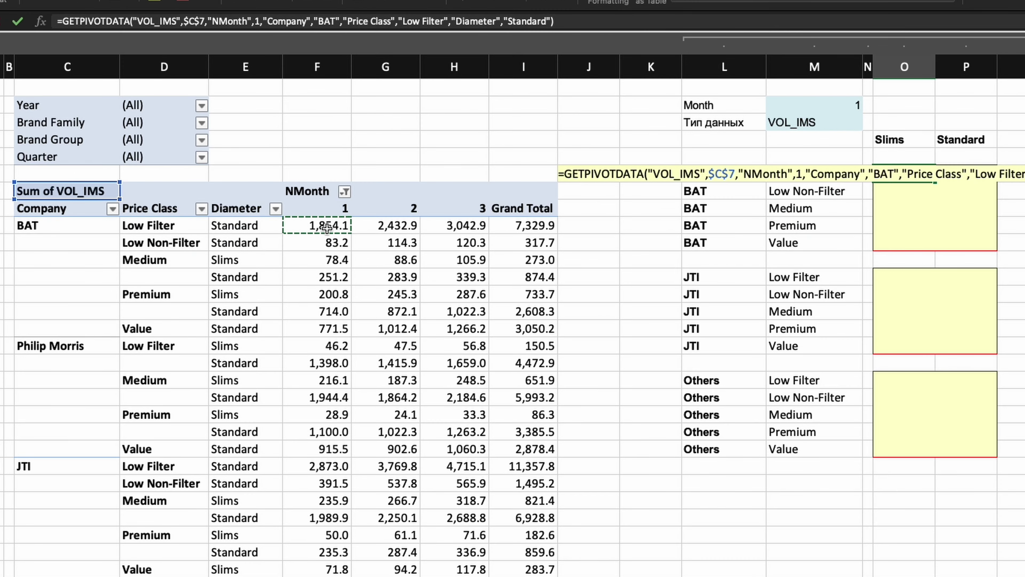
pyautogui.click(392, 230)
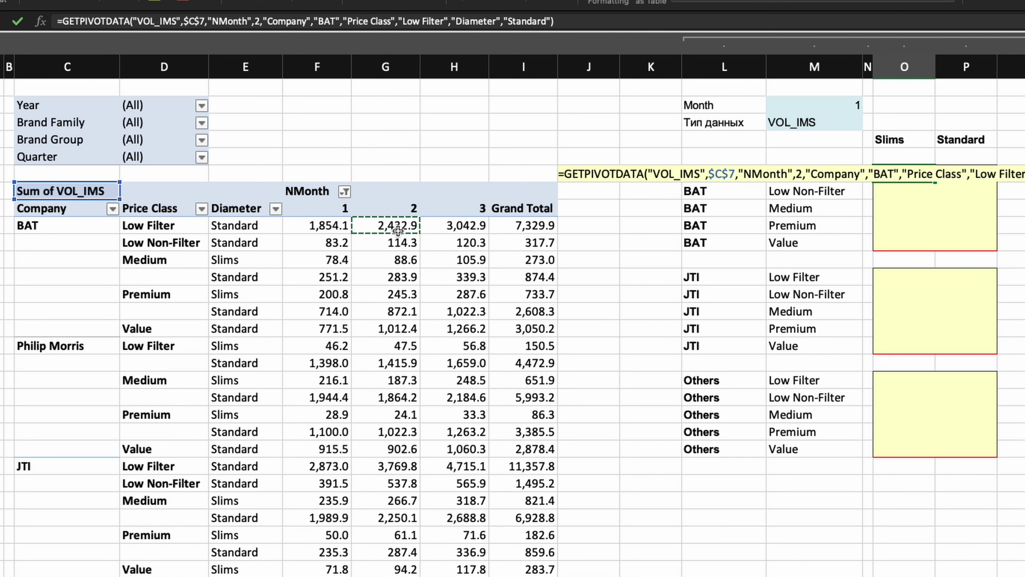
pyautogui.click(334, 226)
pyautogui.press('Return')
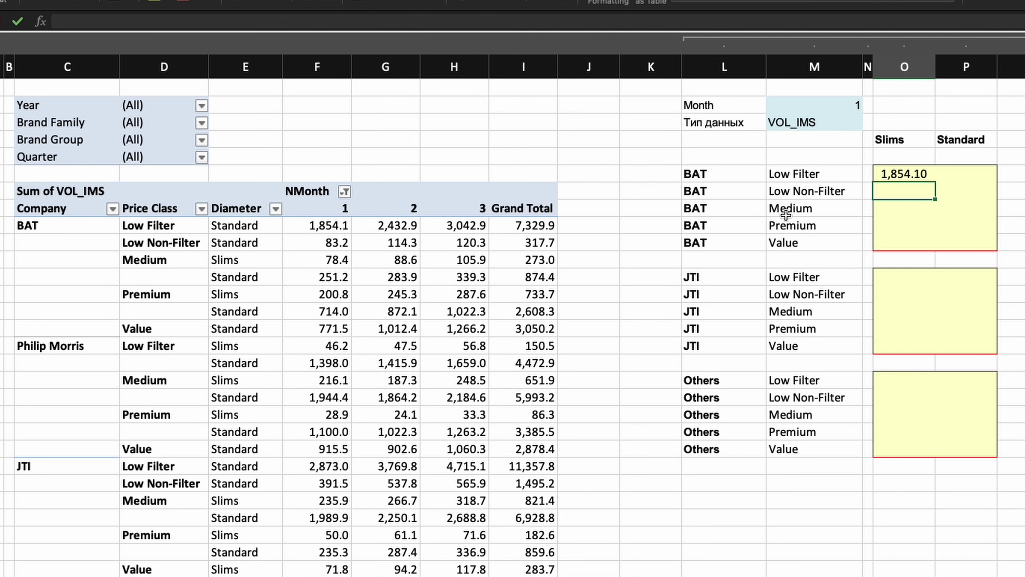
# Replace the fixed NMonth item in the O6 formula with the absolute reference $M$2.
pyautogui.click(917, 174)
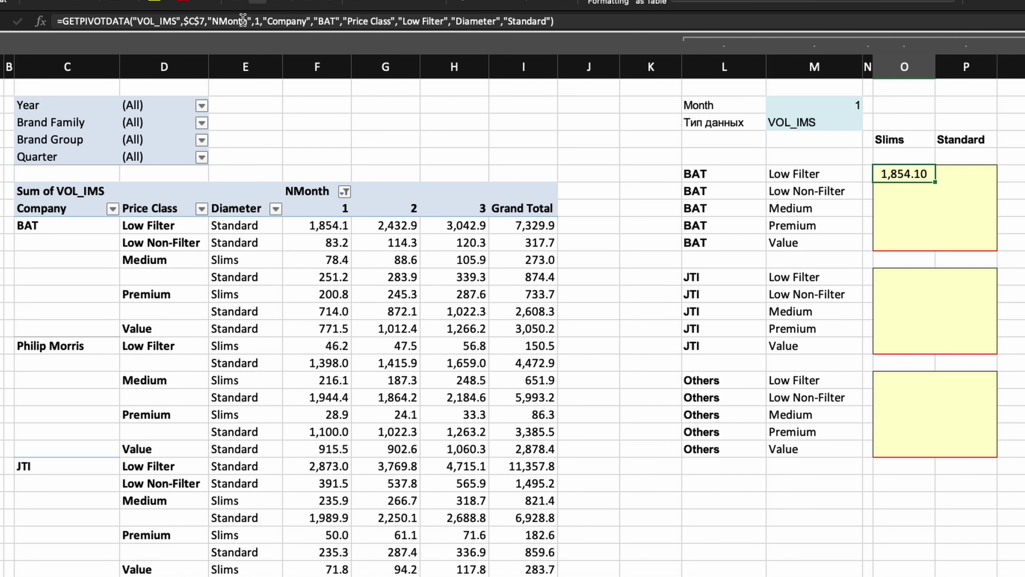
pyautogui.click(256, 21)
pyautogui.doubleClick(257, 21)
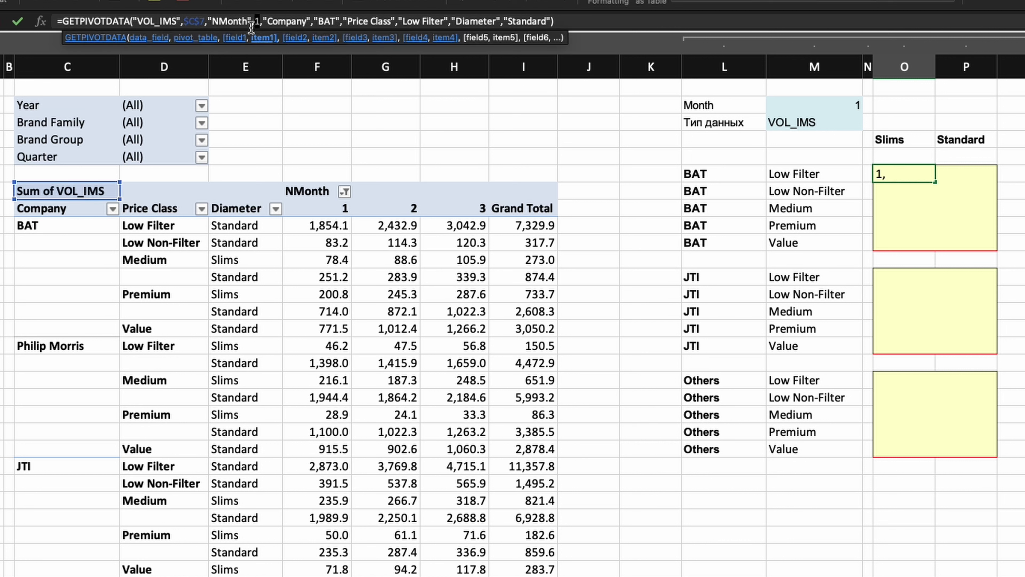
pyautogui.click(807, 105)
pyautogui.press('F4')
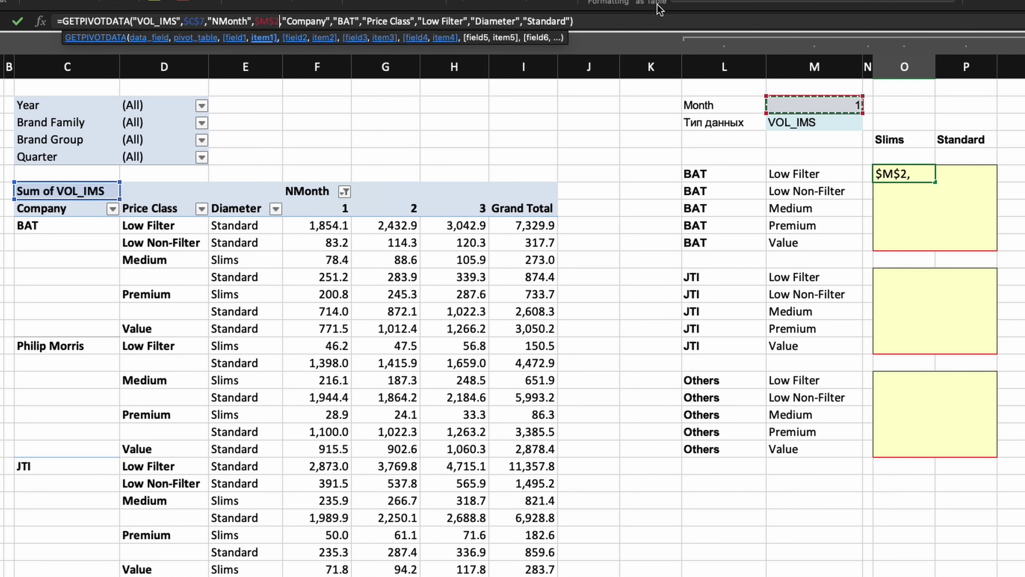
# Replace the "BAT" company item in the O6 formula with the column-locked reference $L6.
pyautogui.doubleClick(353, 21)
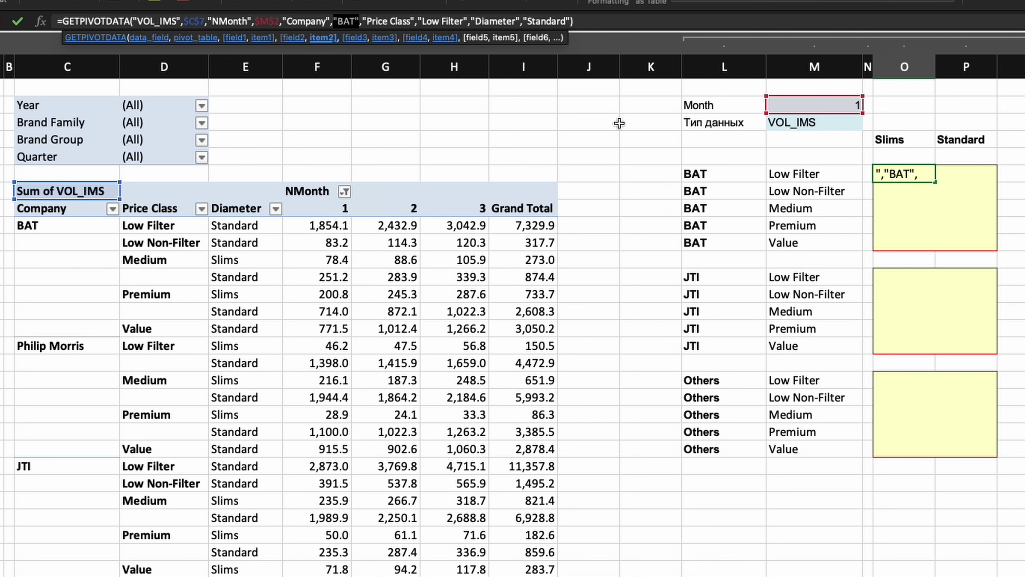
pyautogui.click(716, 174)
pyautogui.press('F4')
pyautogui.press('F4')
pyautogui.press('F4')
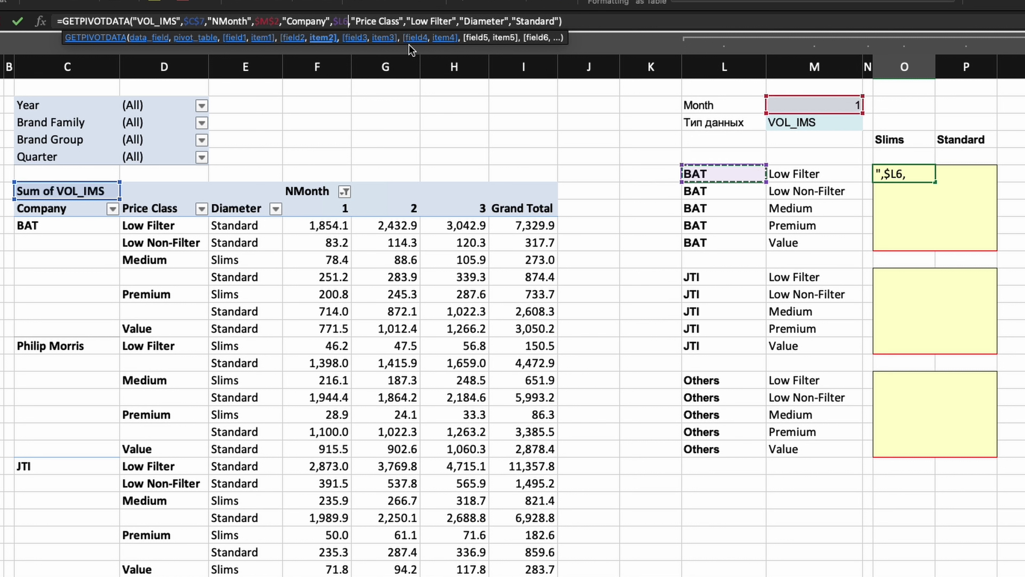
# Replace the "Low Filter" price class item in the O6 formula with the column-locked reference $M6.
pyautogui.tripleClick(435, 21)
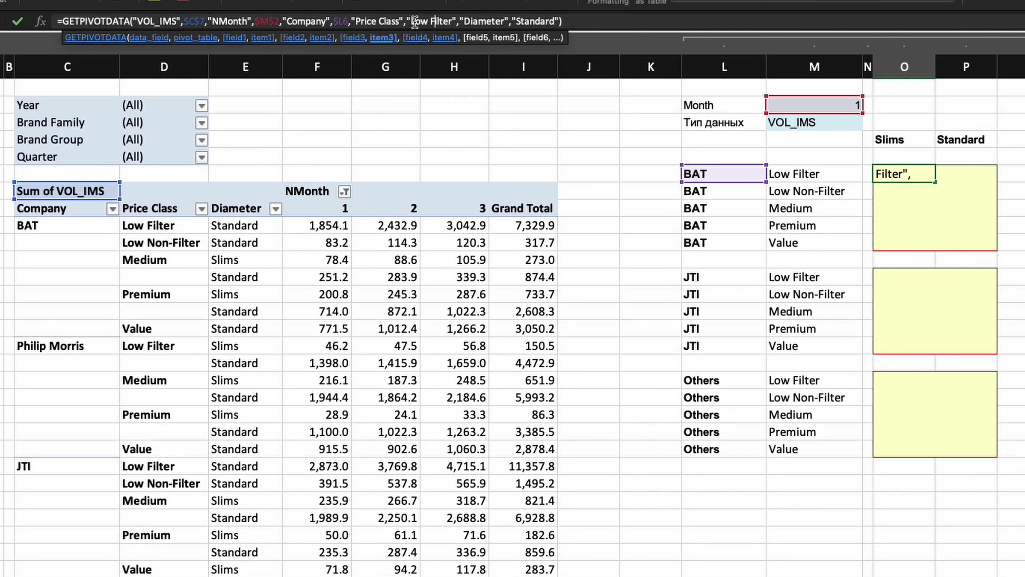
pyautogui.moveTo(411, 21); pyautogui.dragTo(455, 23)
pyautogui.press('BackSpace')
pyautogui.press('BackSpace')
pyautogui.press('Delete')
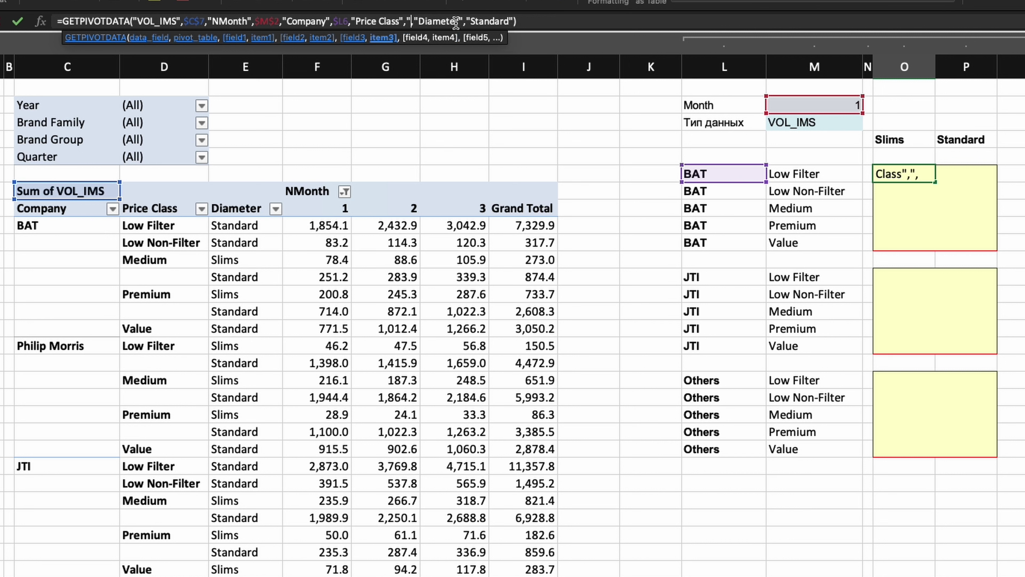
pyautogui.click(807, 174)
pyautogui.press('F4')
pyautogui.press('F4')
pyautogui.press('F4')
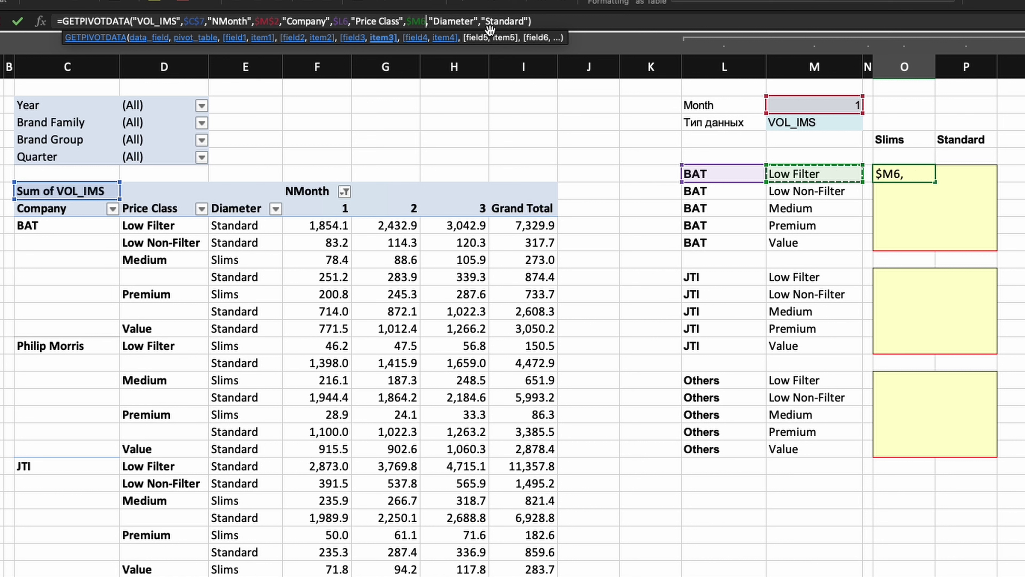
# Replace the "Standard" diameter item in the O6 formula with the row-locked reference O$4 and enter the formula.
pyautogui.doubleClick(502, 21)
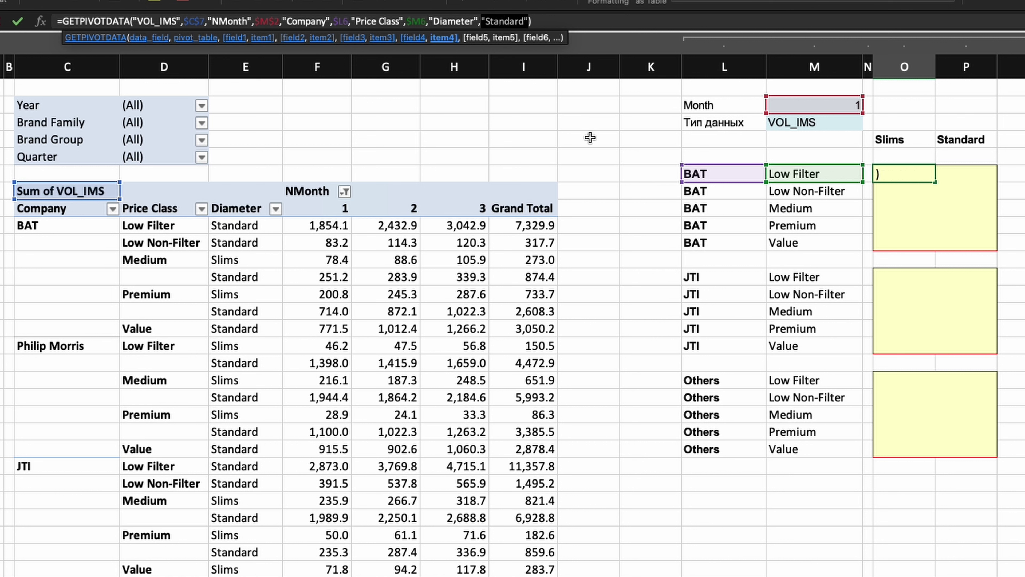
pyautogui.press('BackSpace')
pyautogui.click(907, 142)
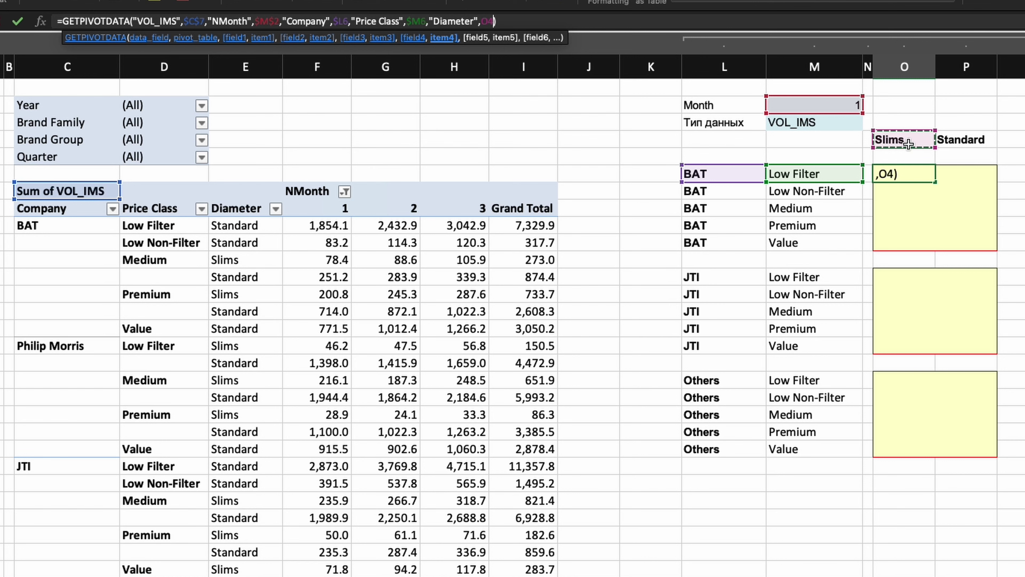
pyautogui.press('F4')
pyautogui.press('F4')
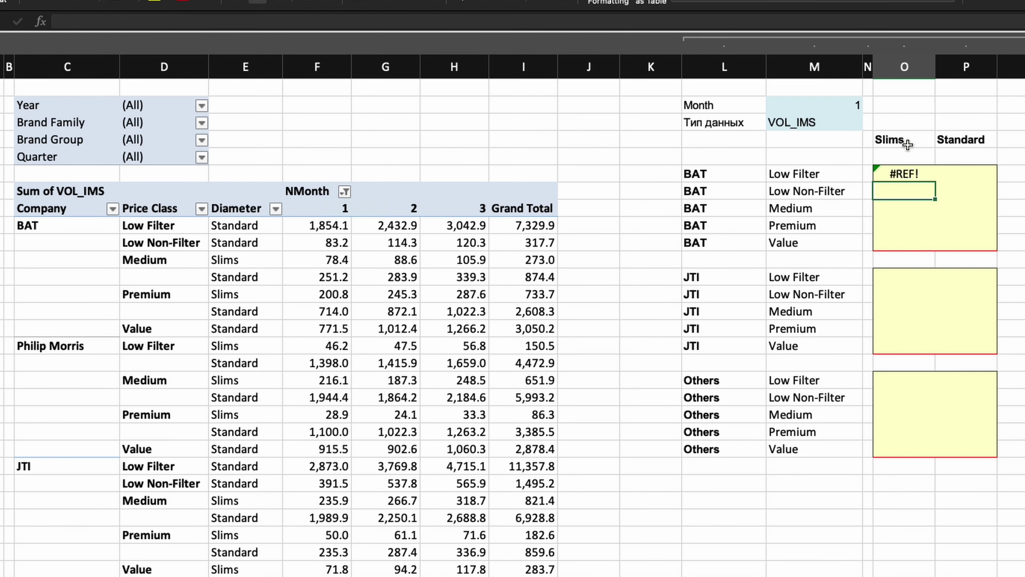
# Wrap the GETPIVOTDATA formula in O6 in IFERROR with 0 as the error value.
pyautogui.write('ife')
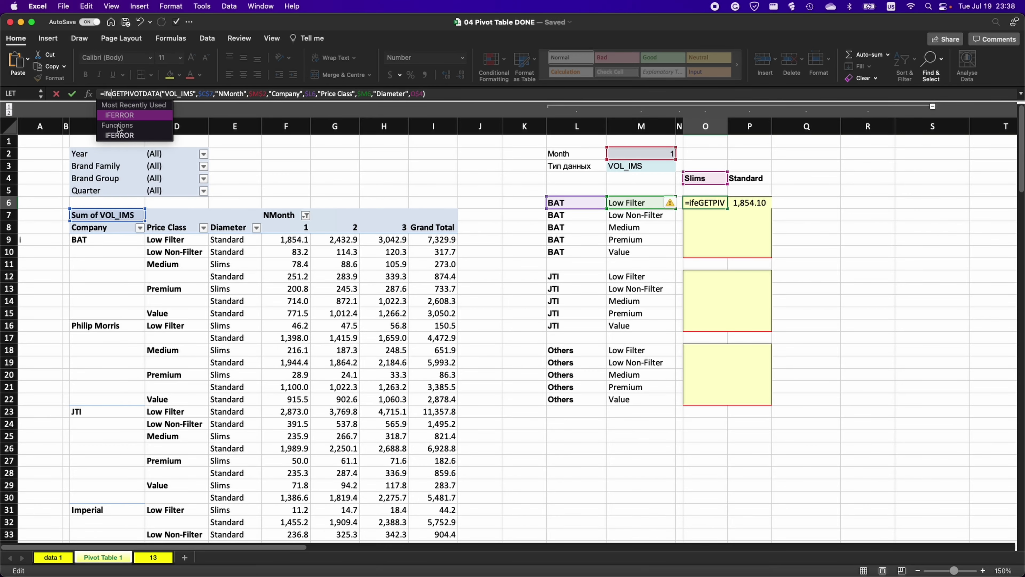
pyautogui.press('Tab')
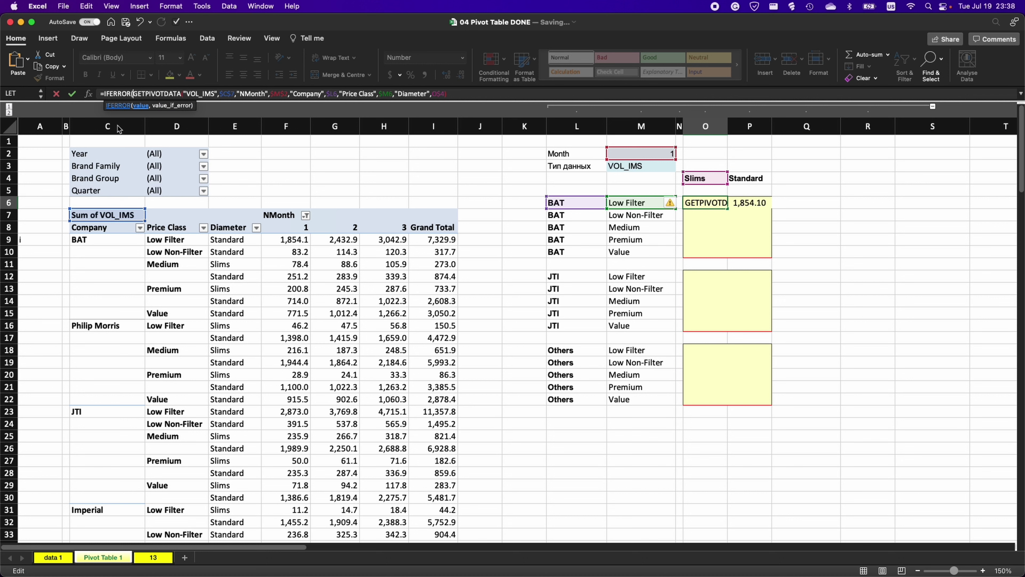
pyautogui.click(456, 93)
pyautogui.write('),0)')
pyautogui.press('super+Return')
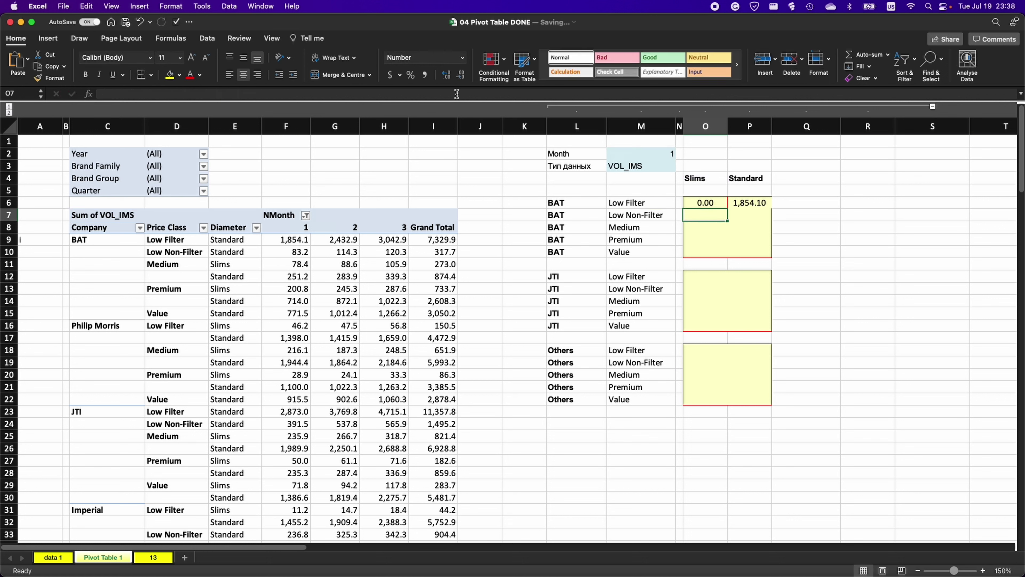
# Copy the O6 formula across the whole BAT block, O6:P10.
pyautogui.press('super+c')
pyautogui.keyDown('shift'); pyautogui.click(766, 250); pyautogui.keyUp('shift')
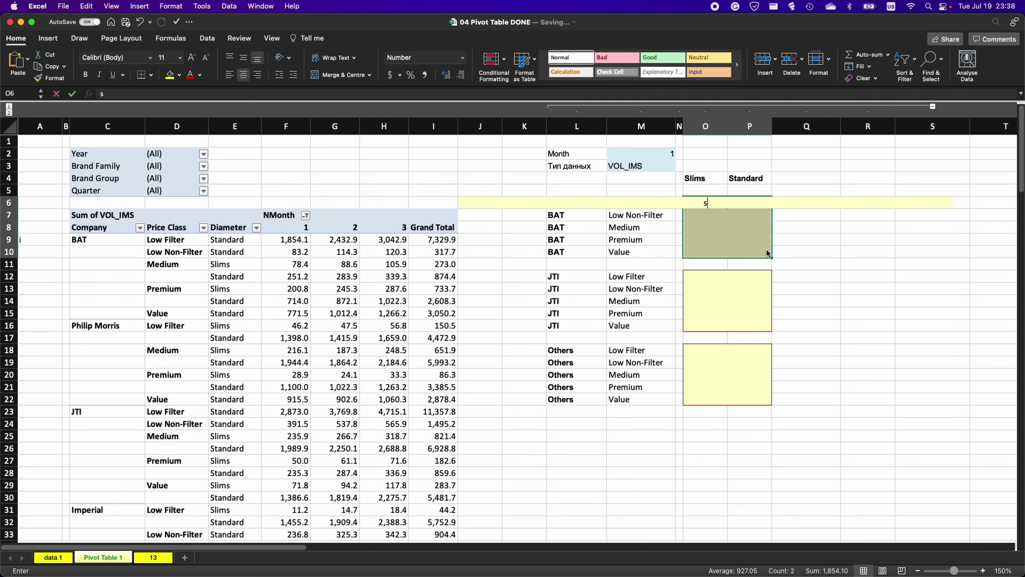
pyautogui.click(719, 208)
pyautogui.moveTo(720, 207); pyautogui.dragTo(753, 250)
pyautogui.press('super+v')
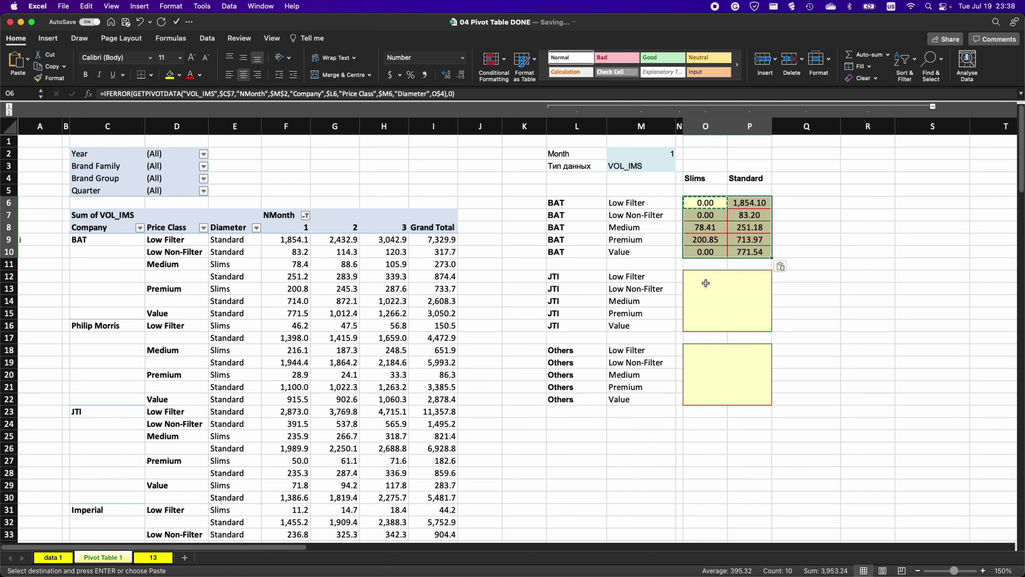
# Copy the BAT block's formulas into the JTI block starting at O12 and the Others block starting at O18.
pyautogui.press('super+c')
pyautogui.click(706, 278)
pyautogui.press('super+v')
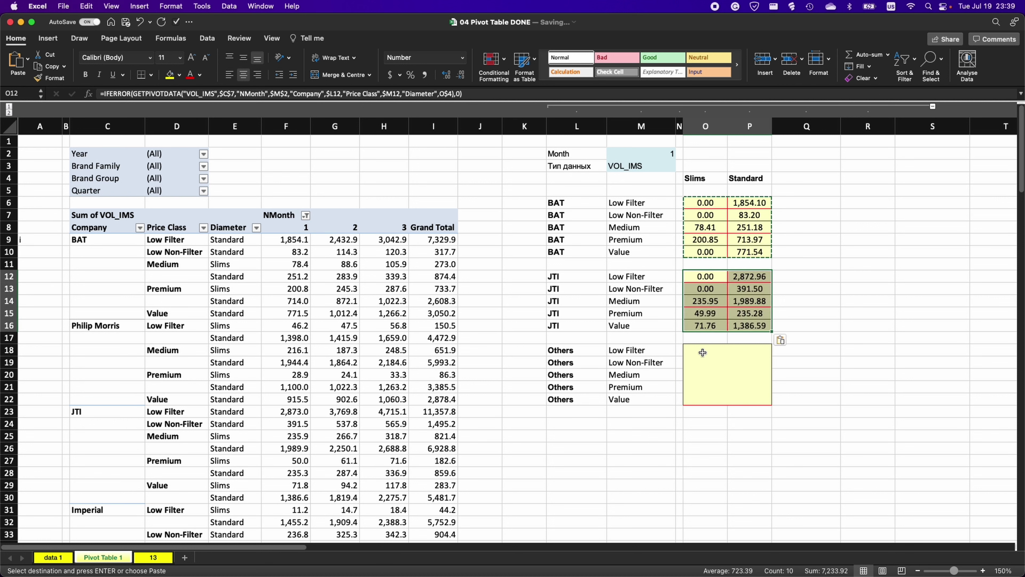
pyautogui.click(705, 350)
pyautogui.press('super+v')
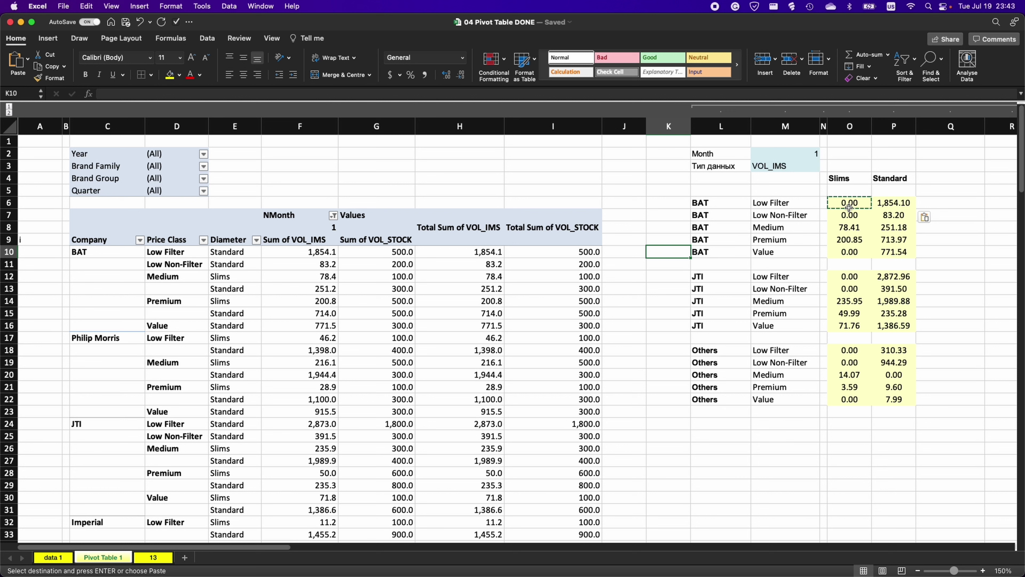
# In the P6 formula, replace the VOL_IMS part of the data field text so that it reads "Sum of "&M3.
pyautogui.click(890, 202)
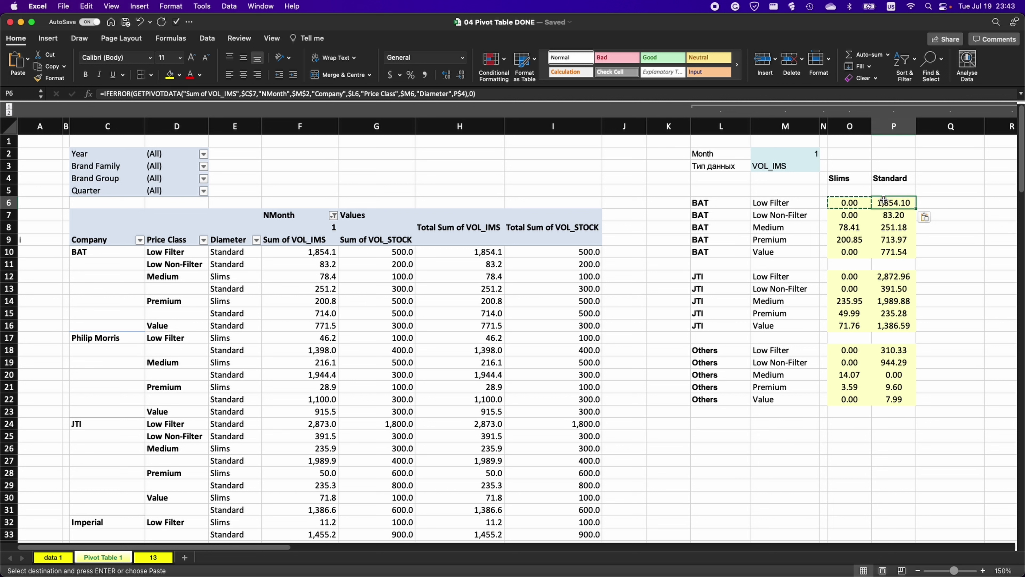
pyautogui.click(237, 93)
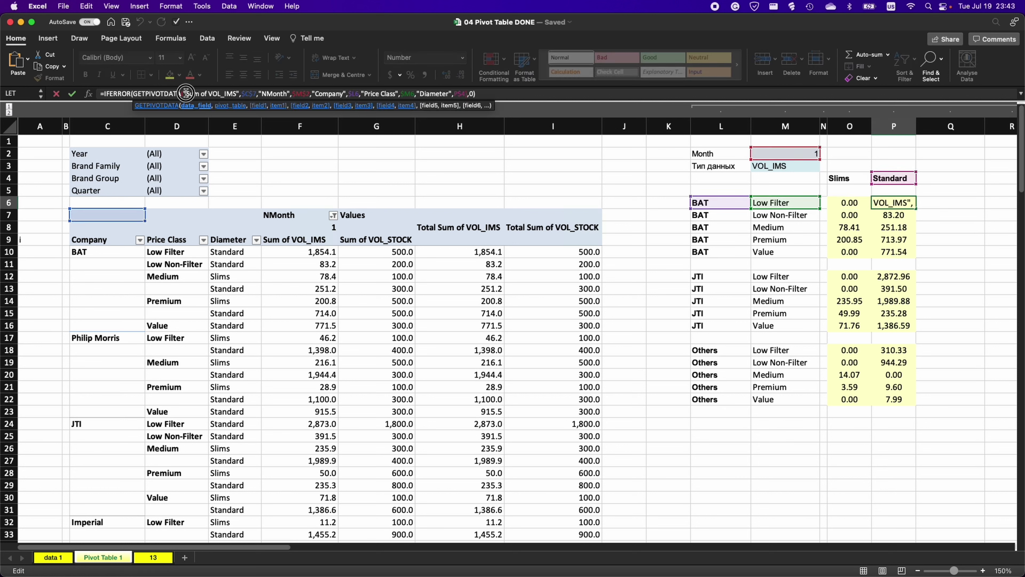
pyautogui.moveTo(185, 93); pyautogui.dragTo(236, 92)
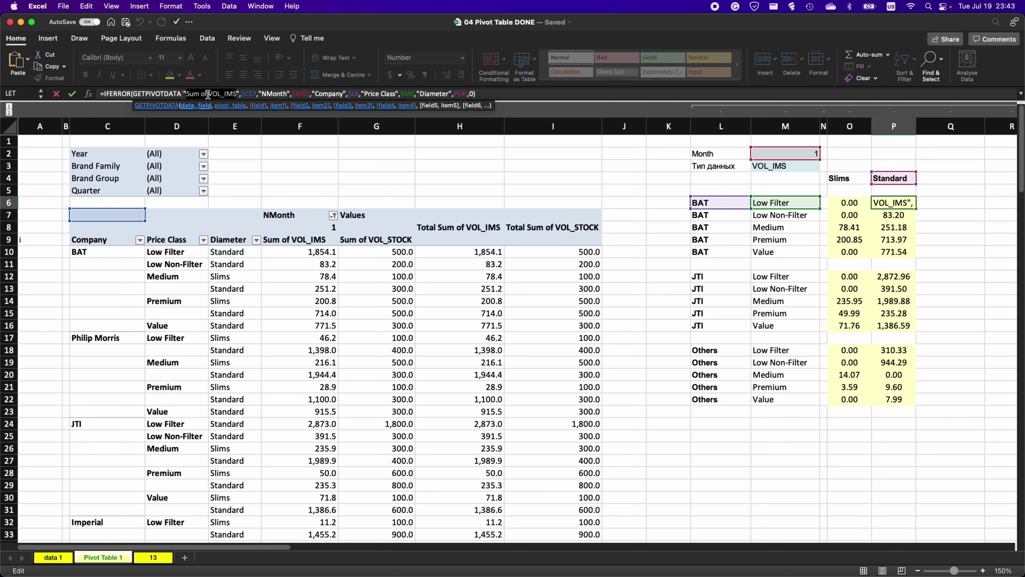
pyautogui.moveTo(208, 94); pyautogui.dragTo(235, 94)
pyautogui.press('BackSpace')
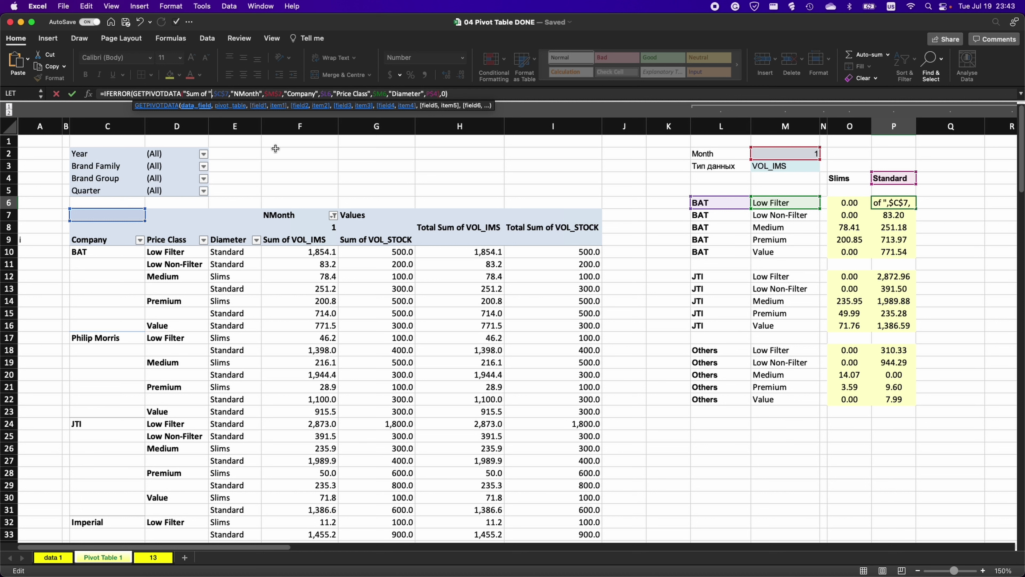
pyautogui.write('&')
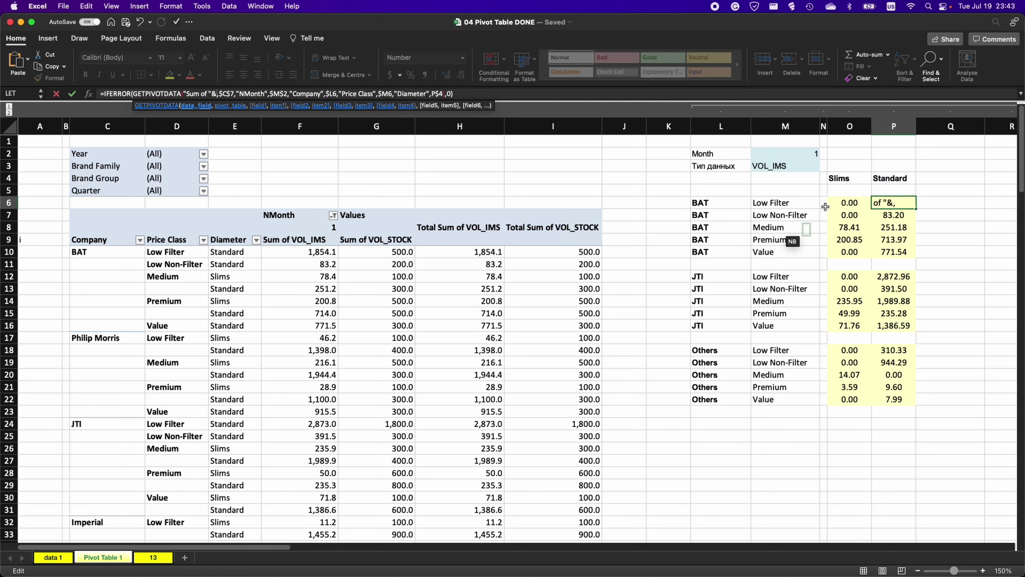
pyautogui.click(805, 165)
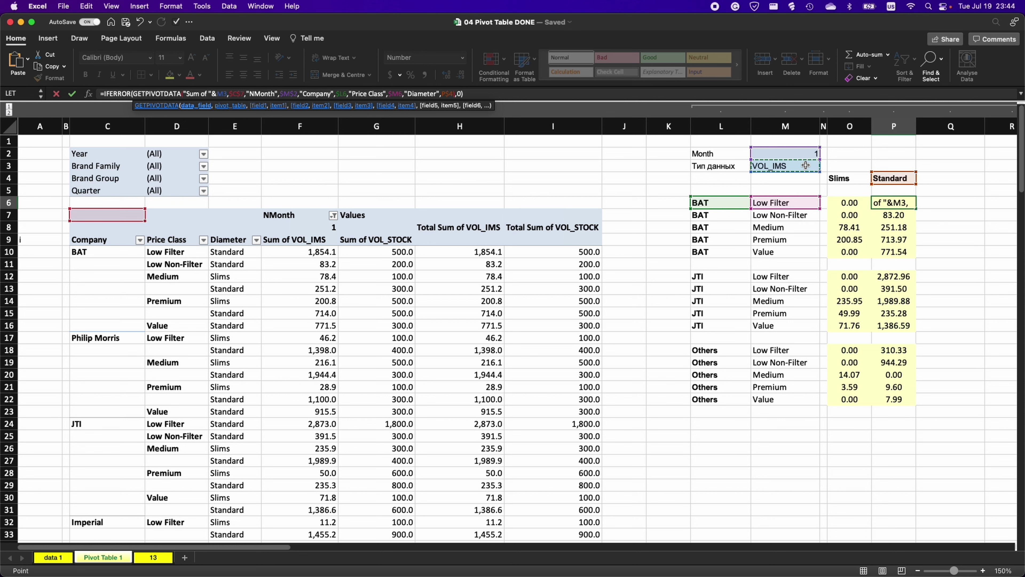
pyautogui.press('Return')
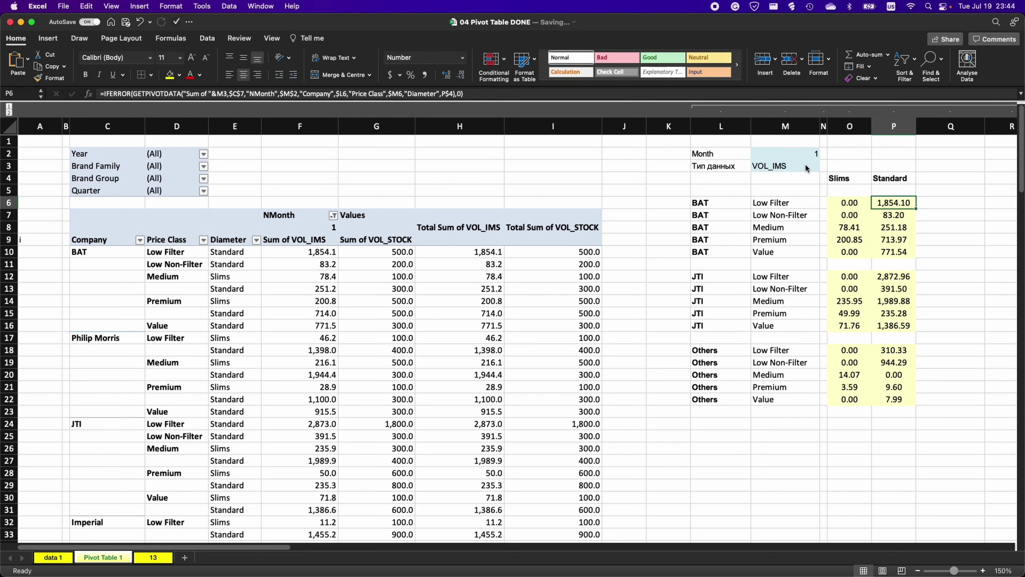
# Set the data type in M3 to VOL_STOCK, check cell P6, and reopen the list of data types.
pyautogui.click(815, 164)
pyautogui.click(824, 166)
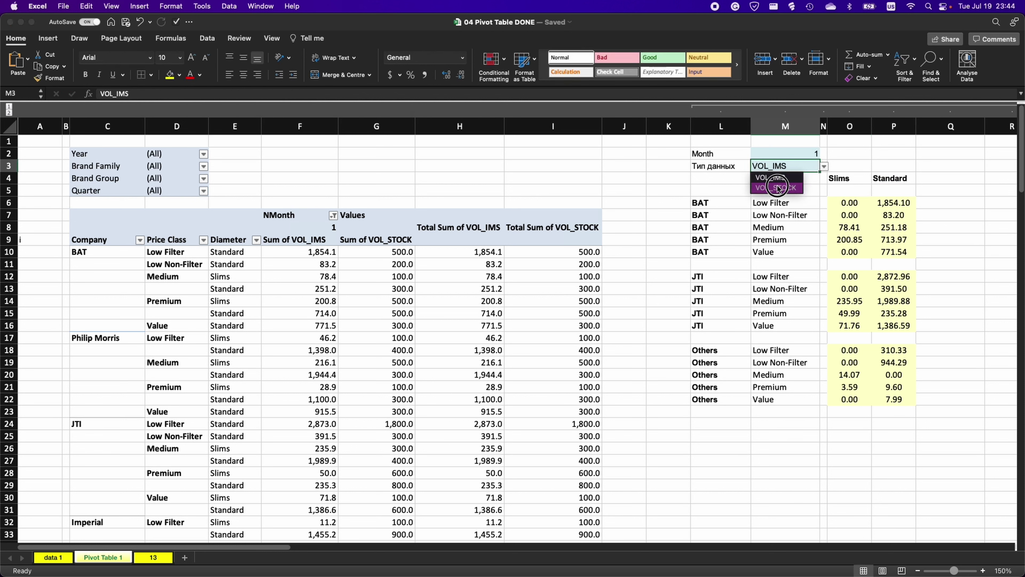
pyautogui.click(779, 189)
pyautogui.click(888, 204)
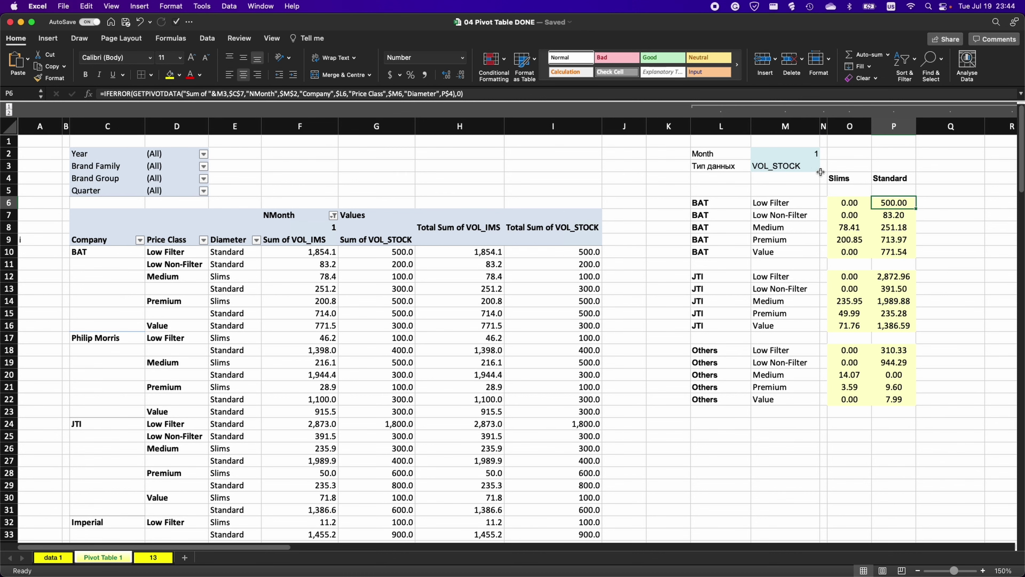
pyautogui.click(811, 166)
pyautogui.click(824, 166)
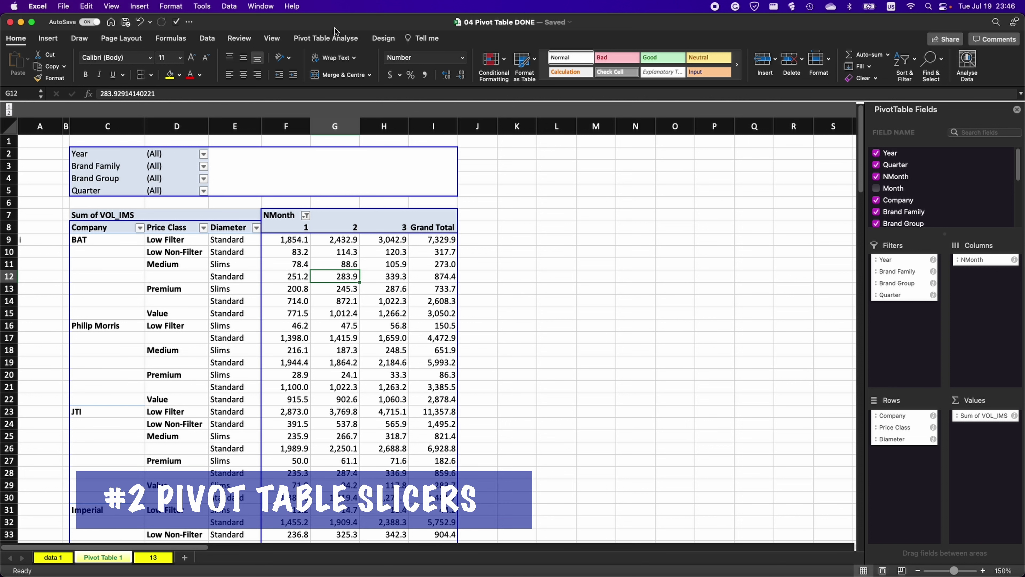
# Insert a Company slicer for the pivot table and place it in the empty area beside the table.
pyautogui.click(333, 41)
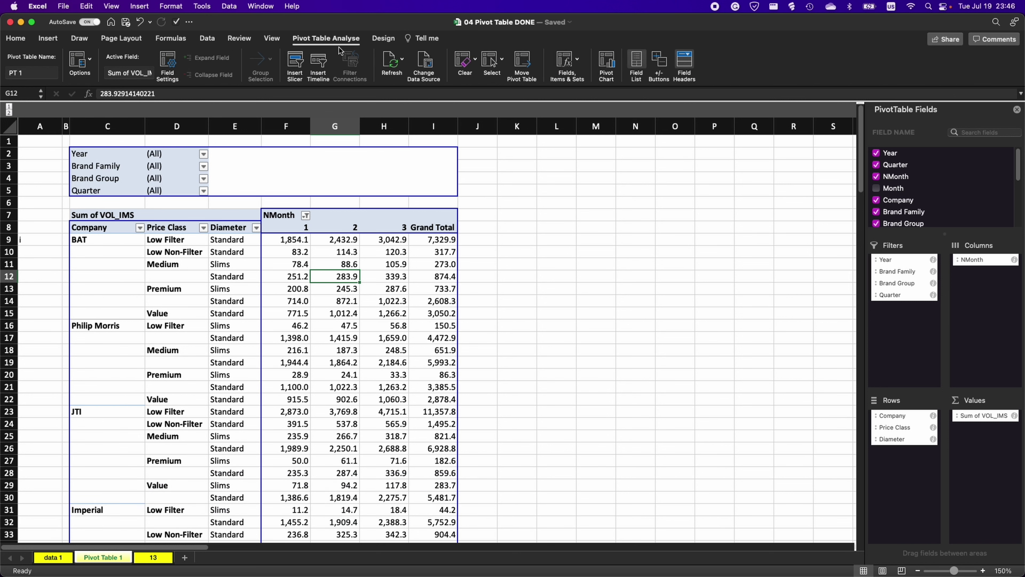
pyautogui.click(293, 64)
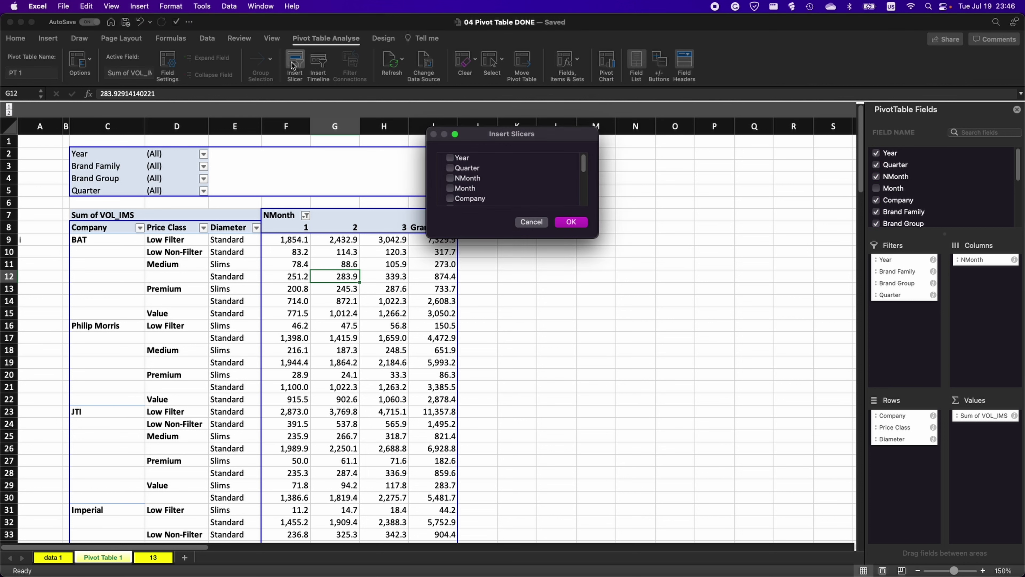
pyautogui.moveTo(478, 138); pyautogui.dragTo(635, 200)
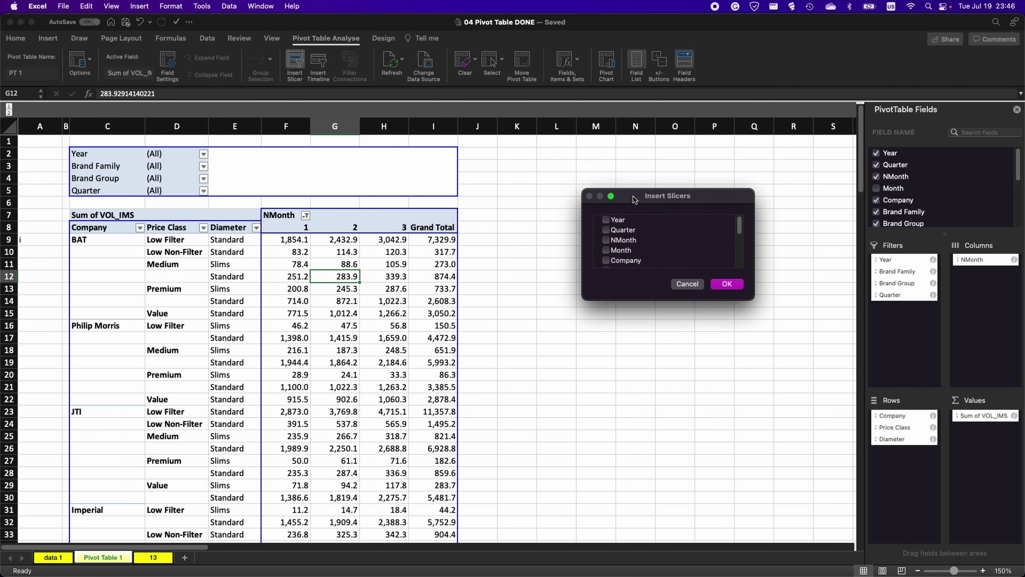
pyautogui.click(606, 261)
pyautogui.click(726, 283)
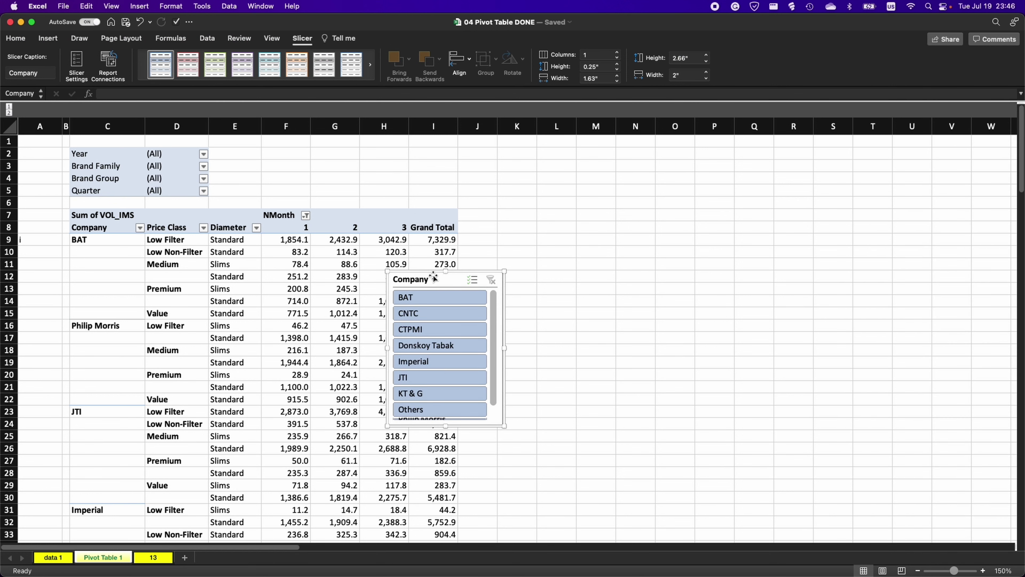
pyautogui.moveTo(437, 268); pyautogui.dragTo(586, 175)
# Filter by BAT in the Company slicer, add CNTC, CTPMI, Donskoy Tabak and Imperial to the selection, and clear the filter.
pyautogui.click(564, 201)
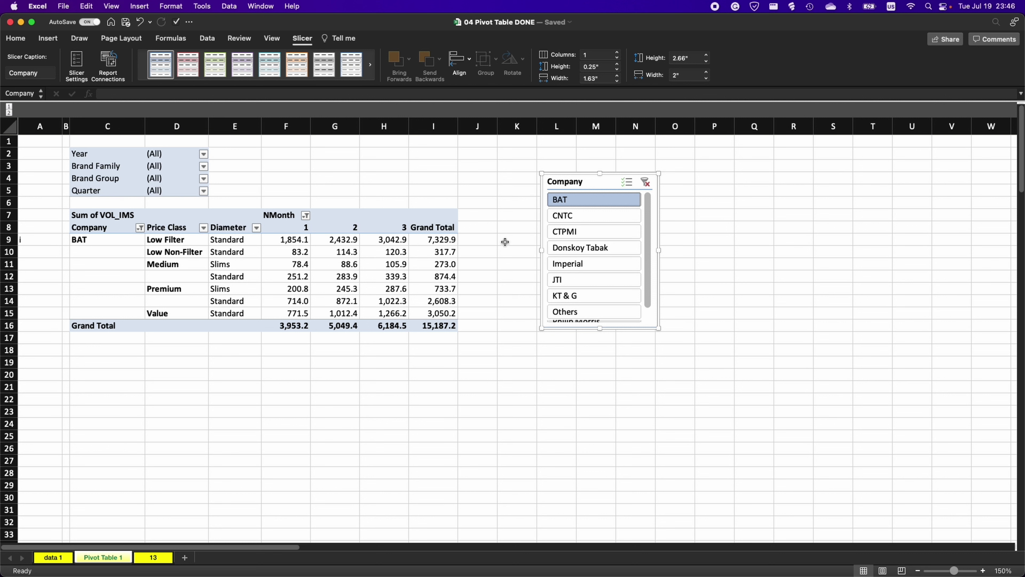
pyautogui.keyDown('super'); pyautogui.click(569, 218); pyautogui.keyUp('super')
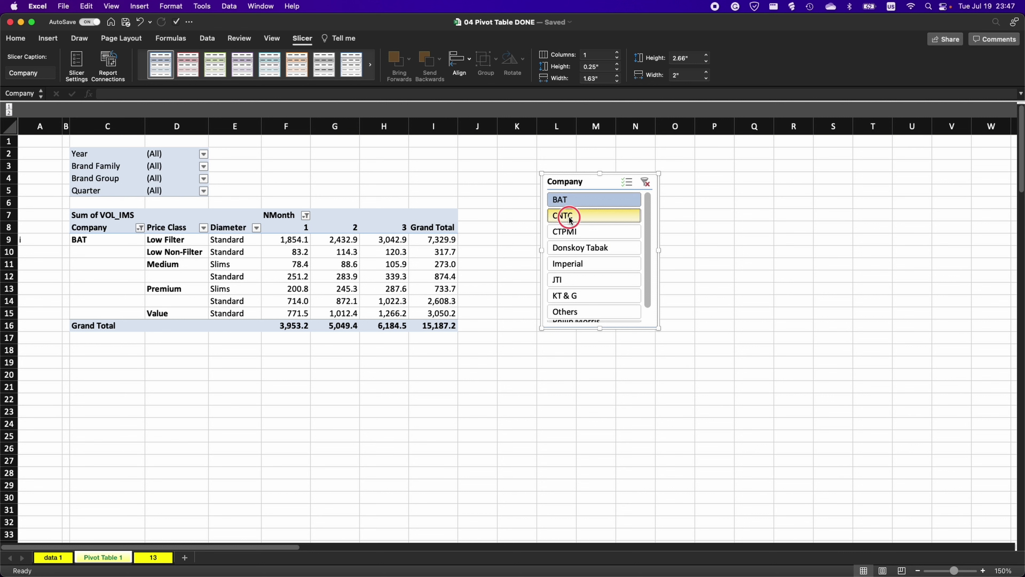
pyautogui.keyDown('super'); pyautogui.click(567, 232); pyautogui.keyUp('super')
pyautogui.keyDown('super'); pyautogui.click(569, 249); pyautogui.keyUp('super')
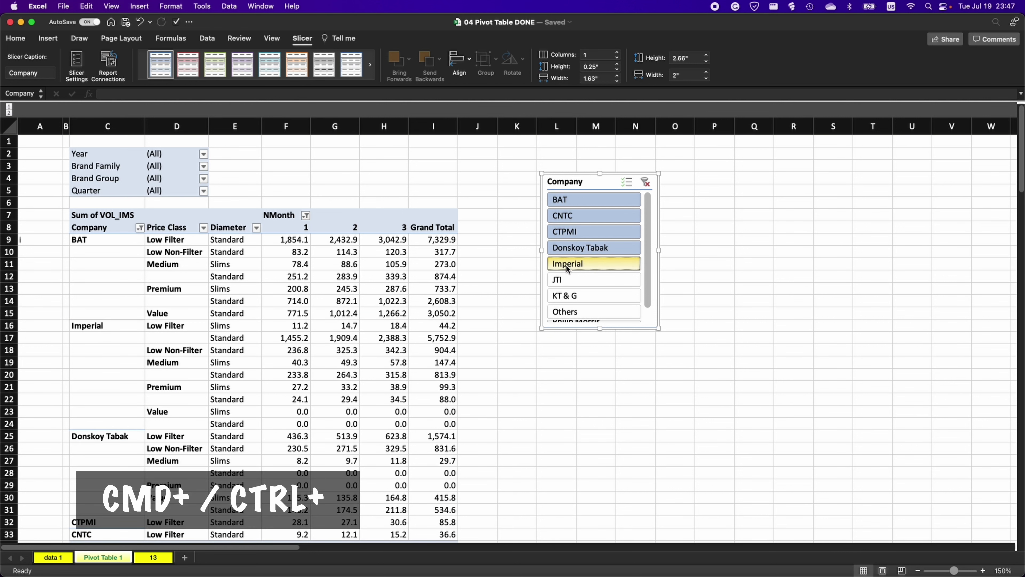
pyautogui.keyDown('super'); pyautogui.click(569, 263); pyautogui.keyUp('super')
pyautogui.click(645, 182)
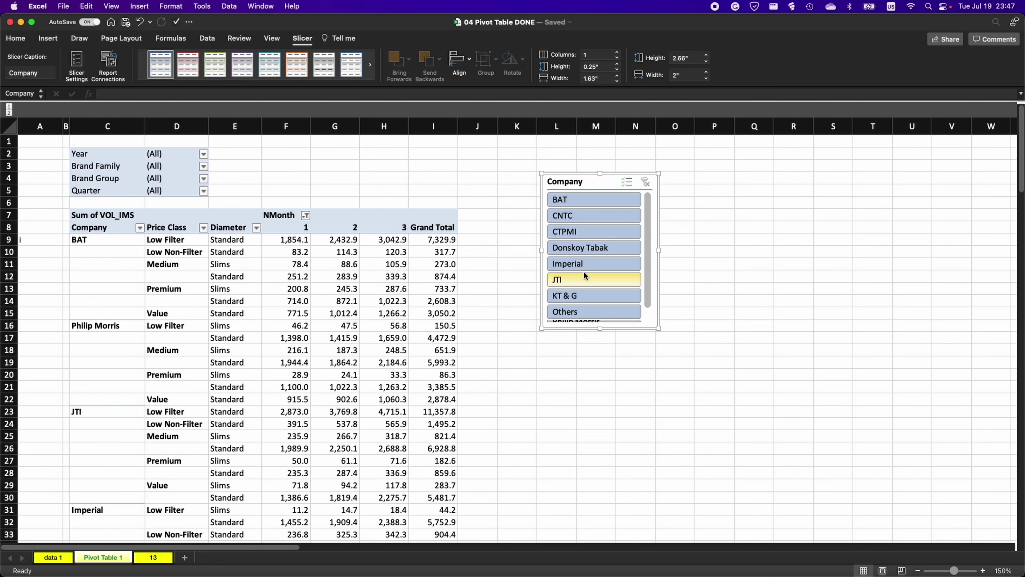
# Insert a Diameter slicer for the pivot table and place it beside the Company slicer.
pyautogui.click(341, 253)
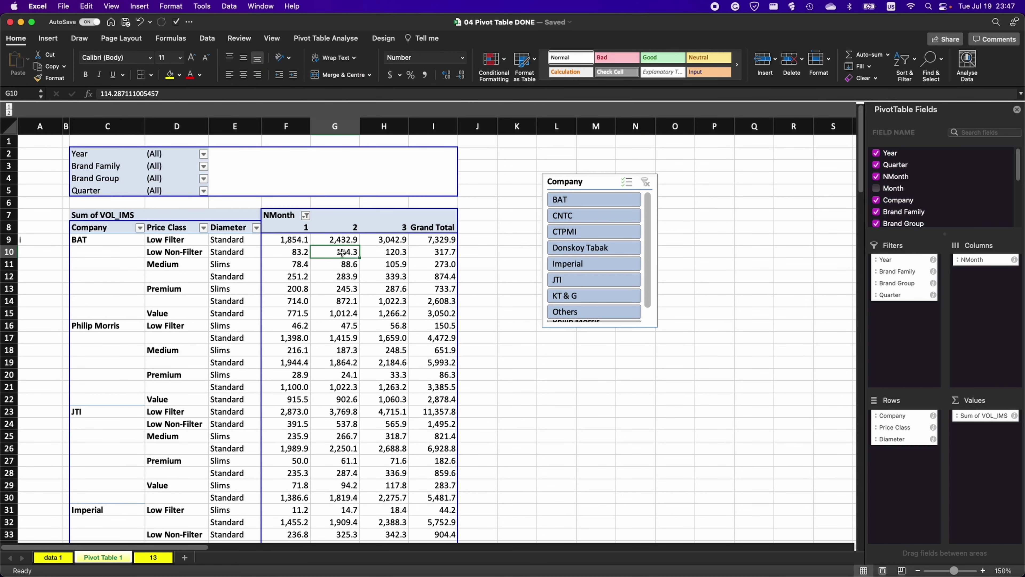
pyautogui.click(327, 39)
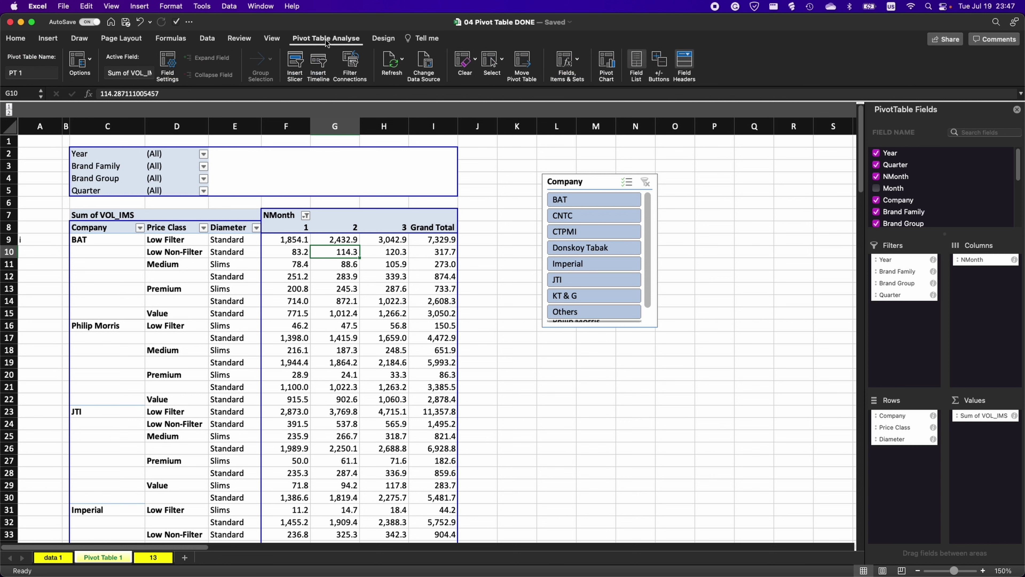
pyautogui.click(300, 68)
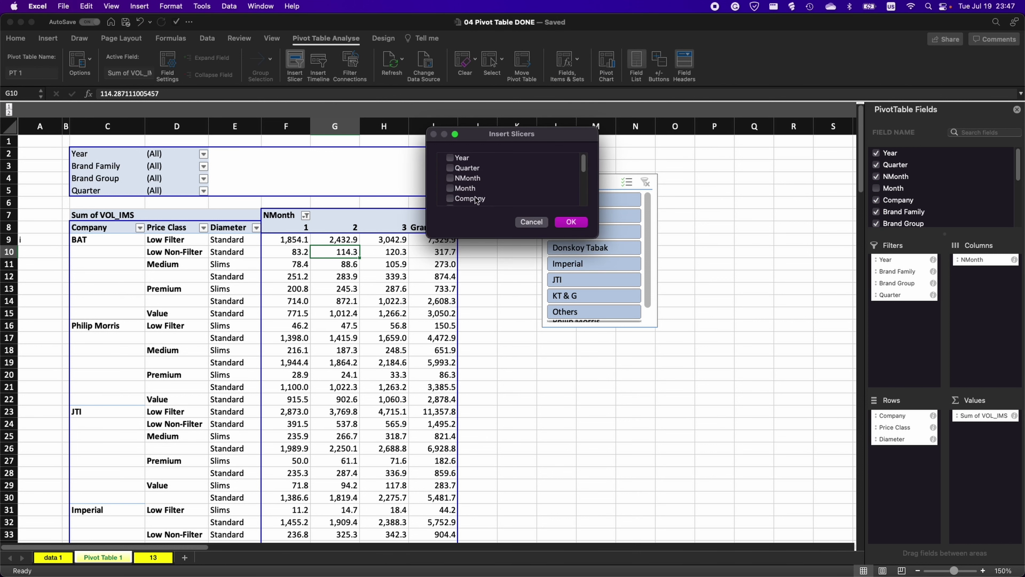
pyautogui.scroll(-3, 466, 188)
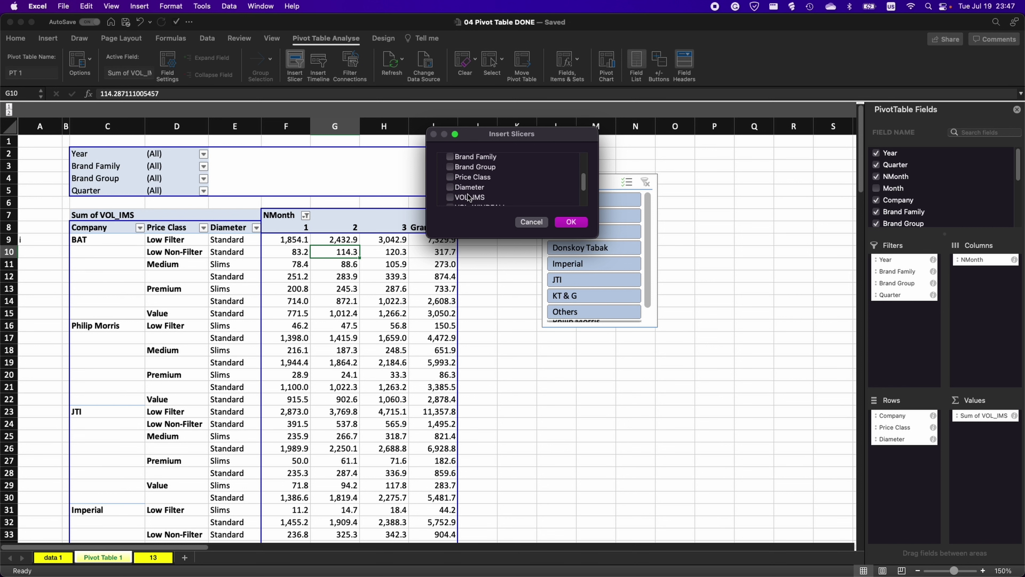
pyautogui.click(575, 226)
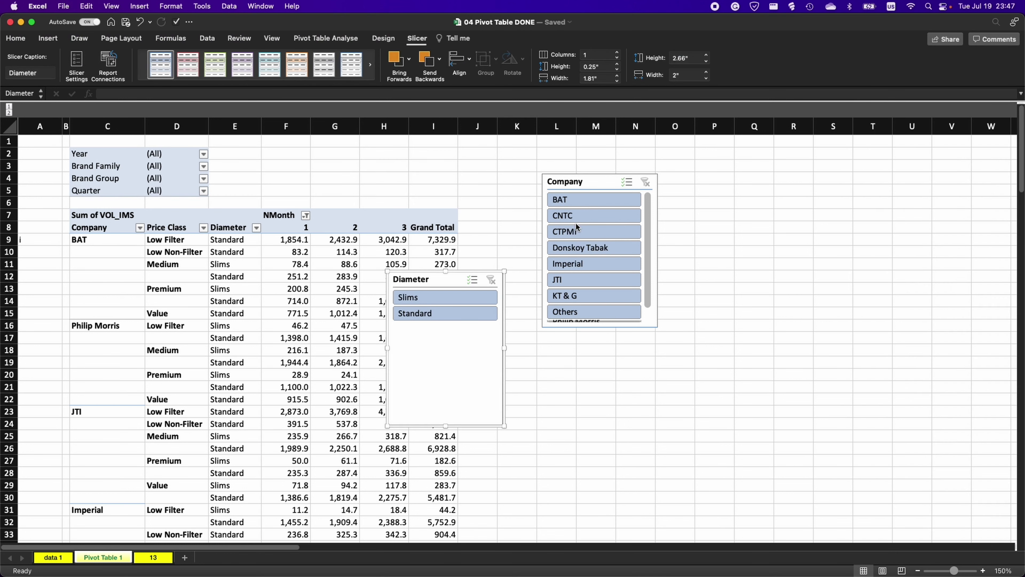
pyautogui.moveTo(561, 271); pyautogui.dragTo(770, 172)
# Filter the pivot table to Slims diameter and company BAT with the slicers, and move the Diameter slicer closer to the Company slicer.
pyautogui.click(716, 197)
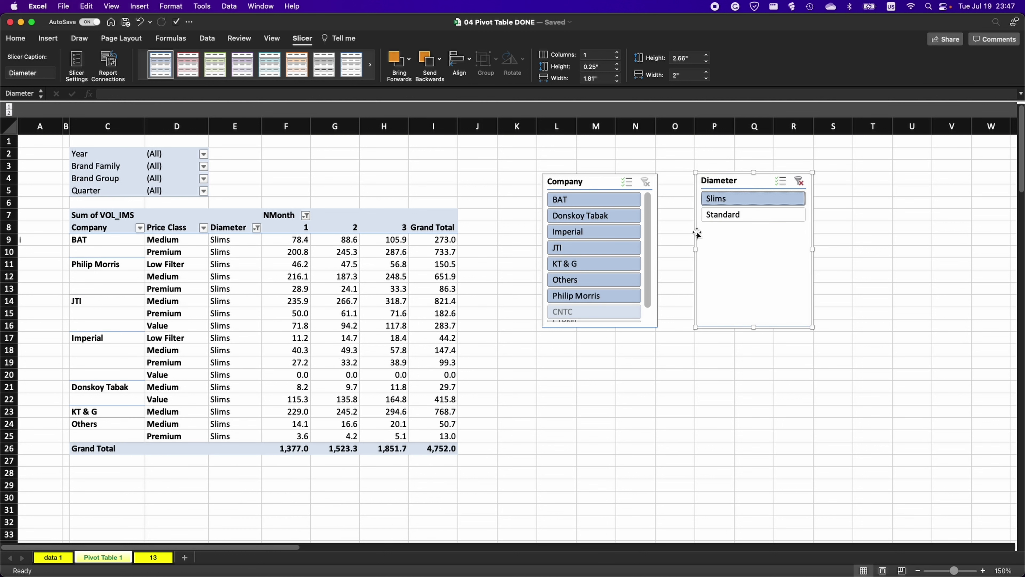
pyautogui.click(715, 214)
pyautogui.click(717, 198)
pyautogui.click(593, 199)
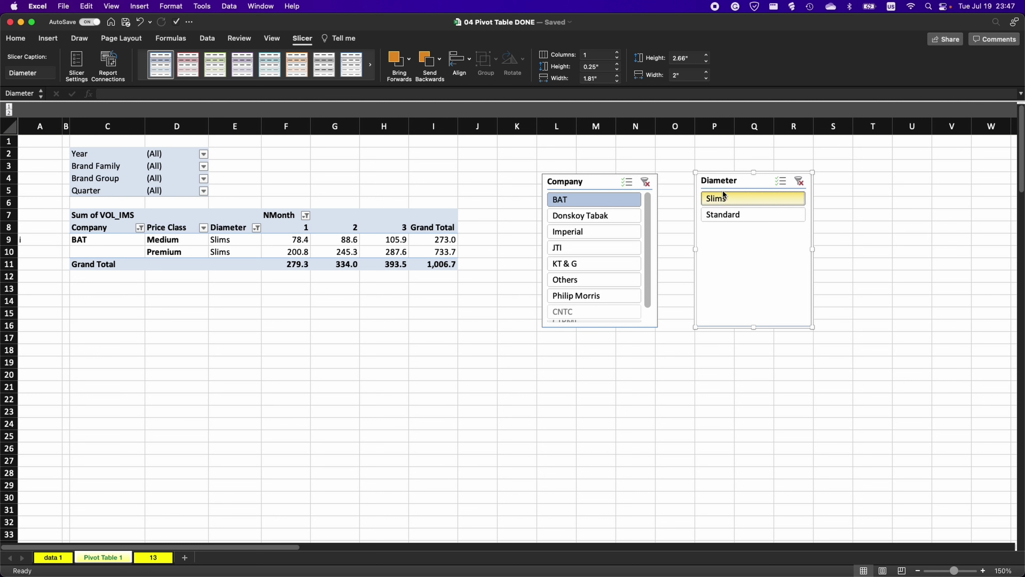
pyautogui.moveTo(712, 175); pyautogui.dragTo(693, 177)
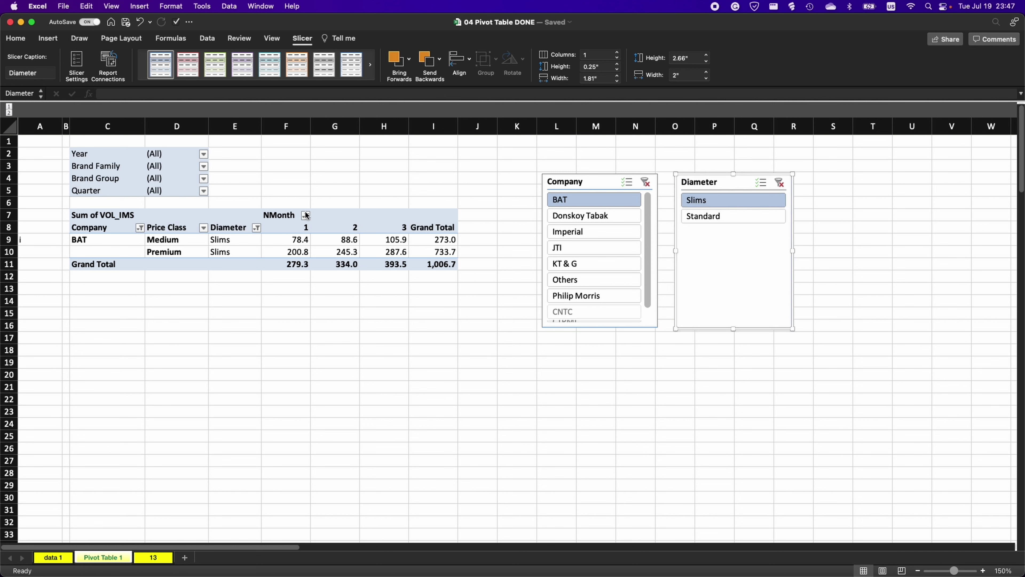
# Duplicate the pivot table by copying columns C:I and pasting them at column S.
pyautogui.click(291, 217)
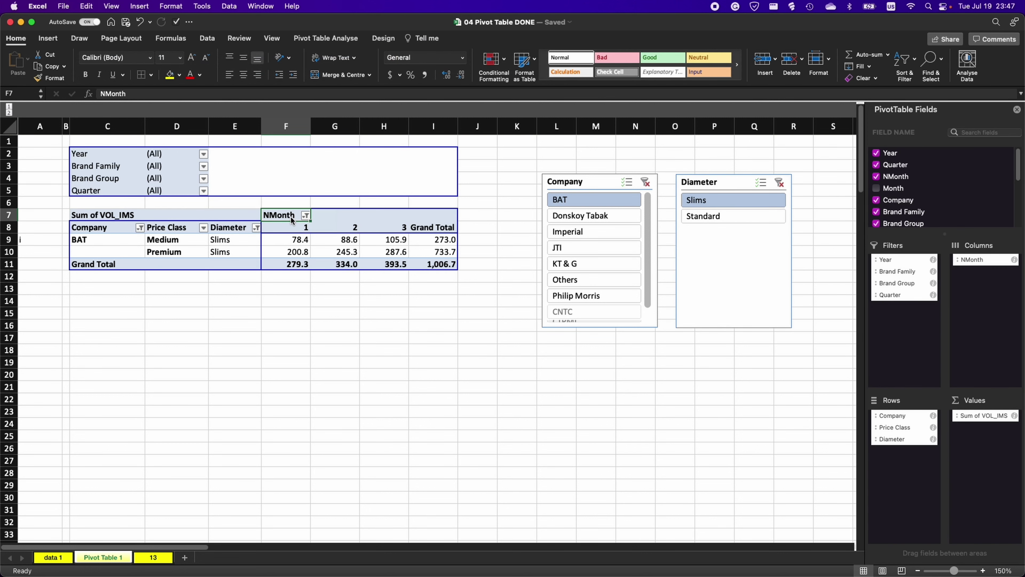
pyautogui.moveTo(444, 123); pyautogui.dragTo(101, 124)
pyautogui.press('super+c')
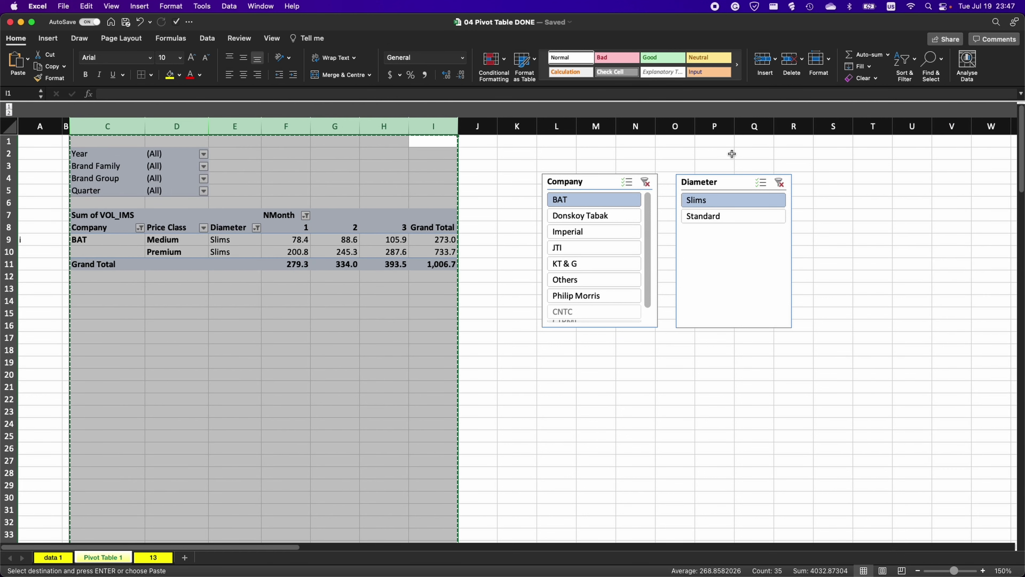
pyautogui.click(834, 127)
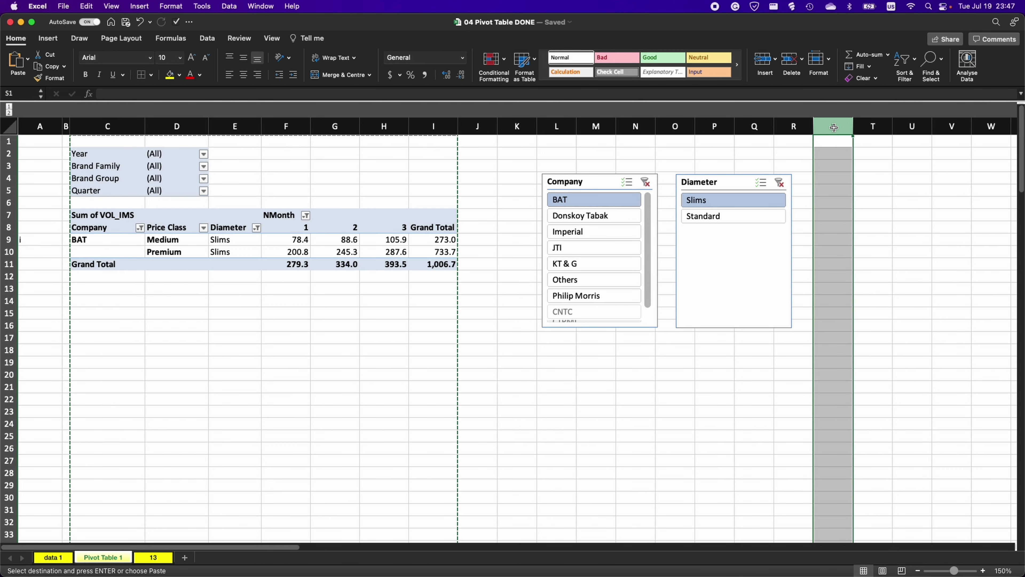
pyautogui.press('super+v')
# Delete the Diameter slicer and remove columns O:Q between the Company slicer and the copied pivot table.
pyautogui.click(717, 177)
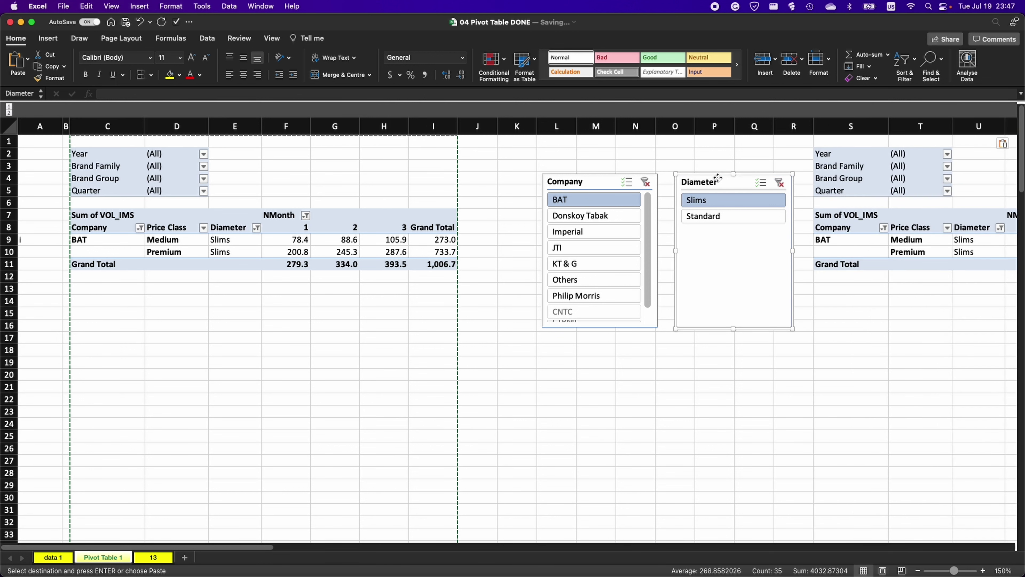
pyautogui.press('BackSpace')
pyautogui.moveTo(754, 126); pyautogui.dragTo(681, 126)
pyautogui.press('super+minus')
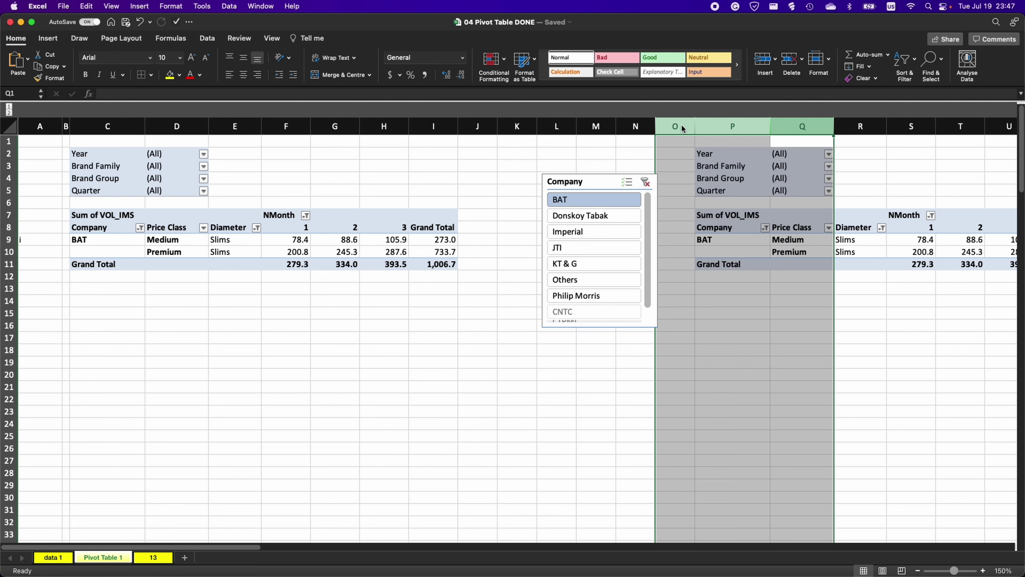
# Move the Diameter and Price Class fields of the copied pivot table from the rows to the report filters.
pyautogui.click(819, 243)
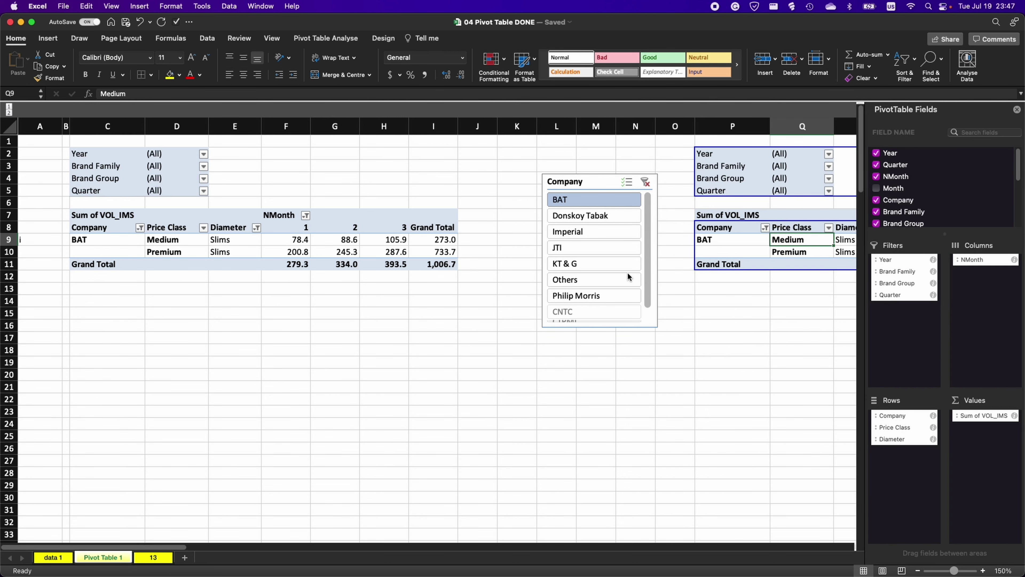
pyautogui.click(1017, 110)
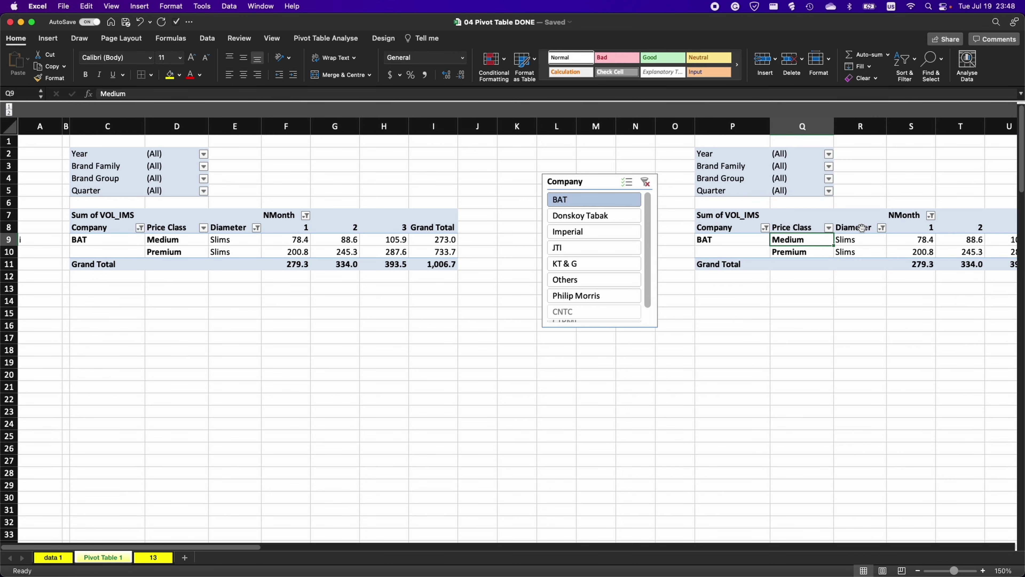
pyautogui.moveTo(858, 226); pyautogui.dragTo(787, 142)
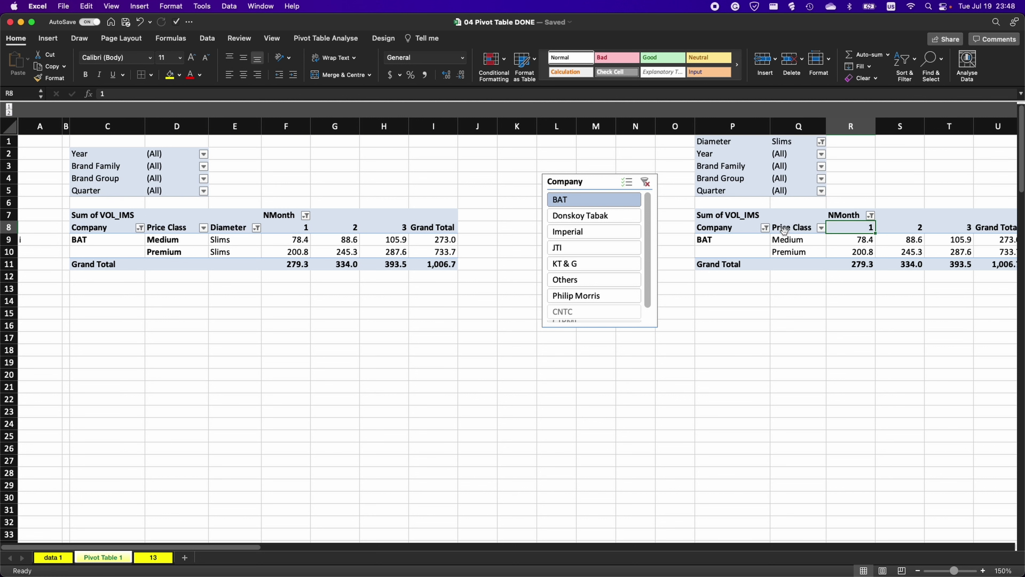
pyautogui.moveTo(786, 227); pyautogui.dragTo(755, 141)
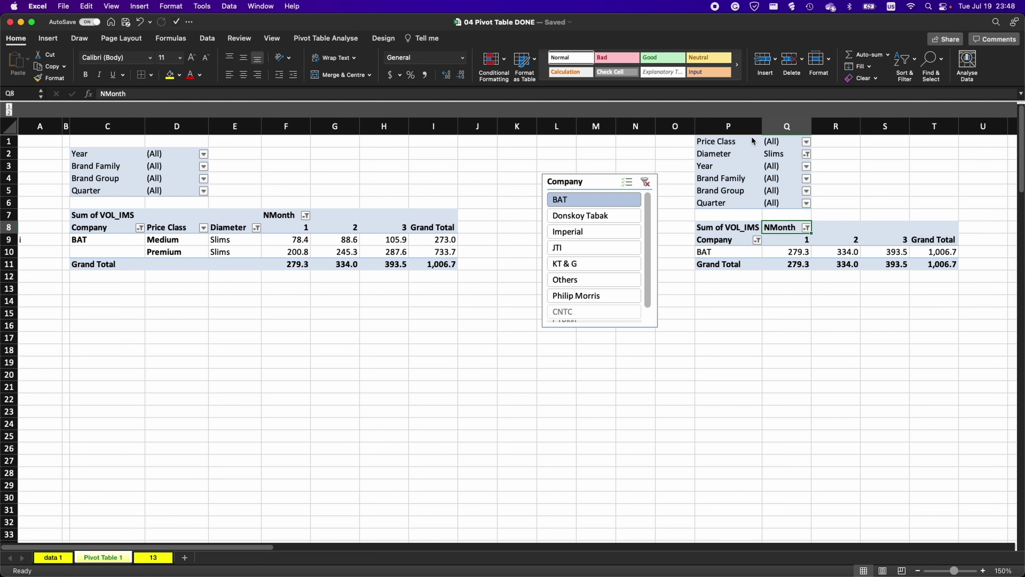
pyautogui.click(344, 239)
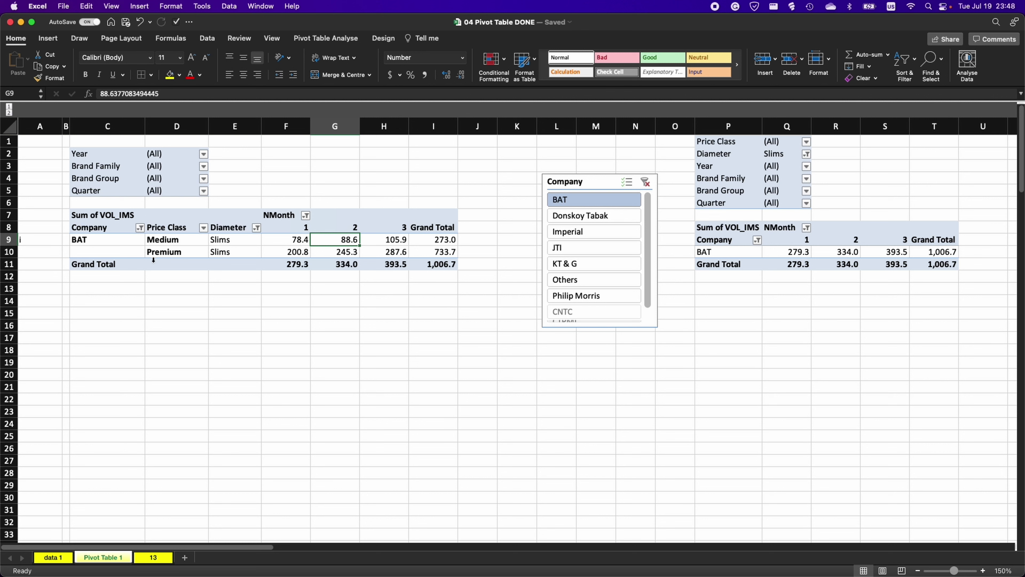
pyautogui.click(169, 228)
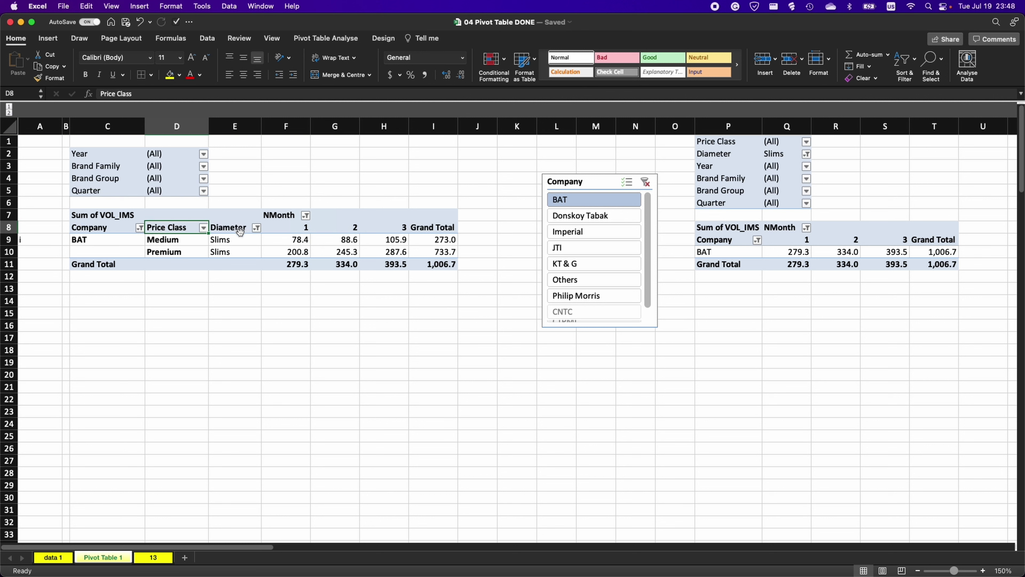
# Move the Company slicer closer to the original pivot table and confirm its report connections to PivotTable1 and PT 1.
pyautogui.moveTo(588, 183); pyautogui.dragTo(545, 193)
pyautogui.click(335, 251)
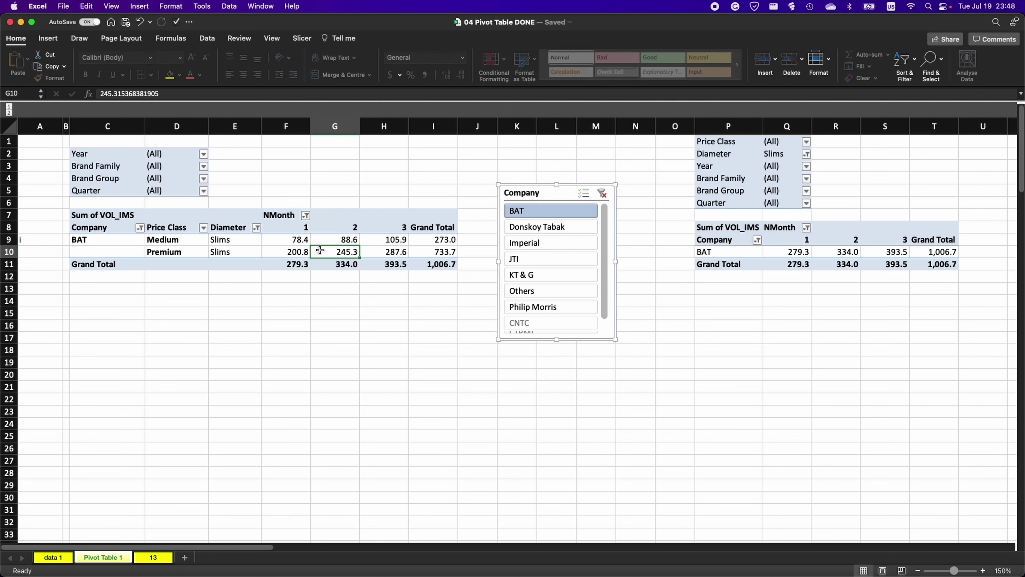
pyautogui.click(515, 200)
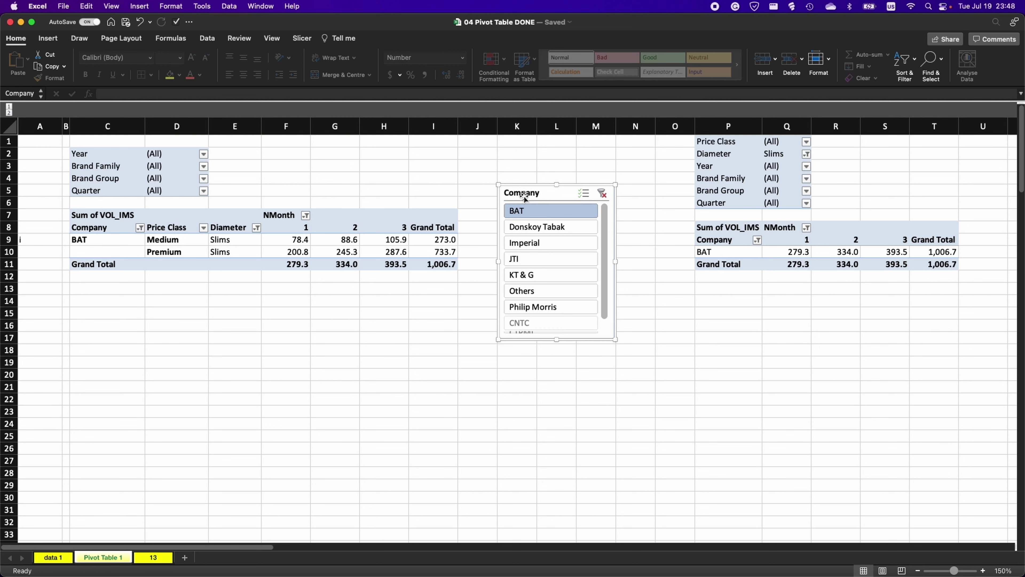
pyautogui.click(299, 40)
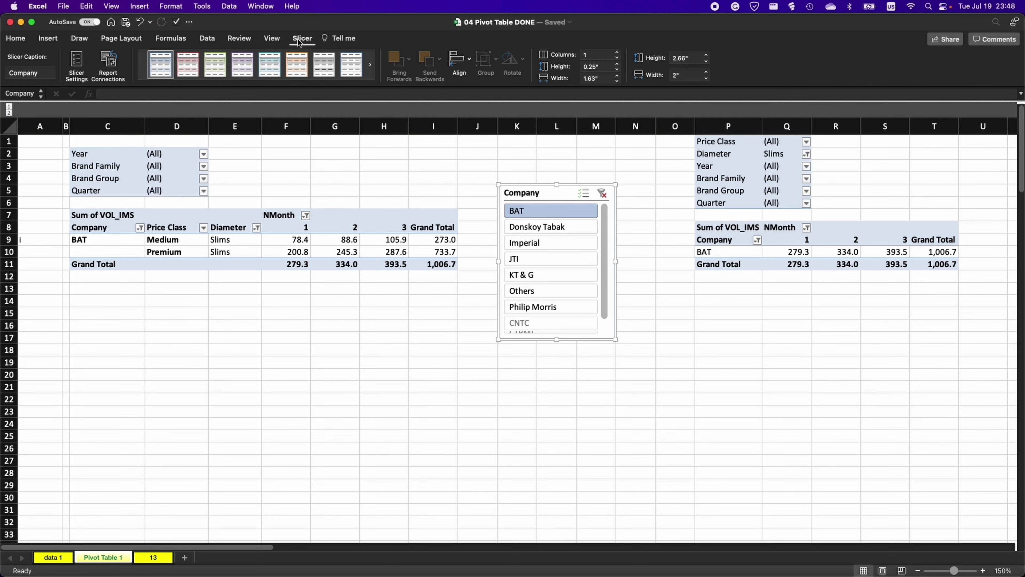
pyautogui.click(108, 63)
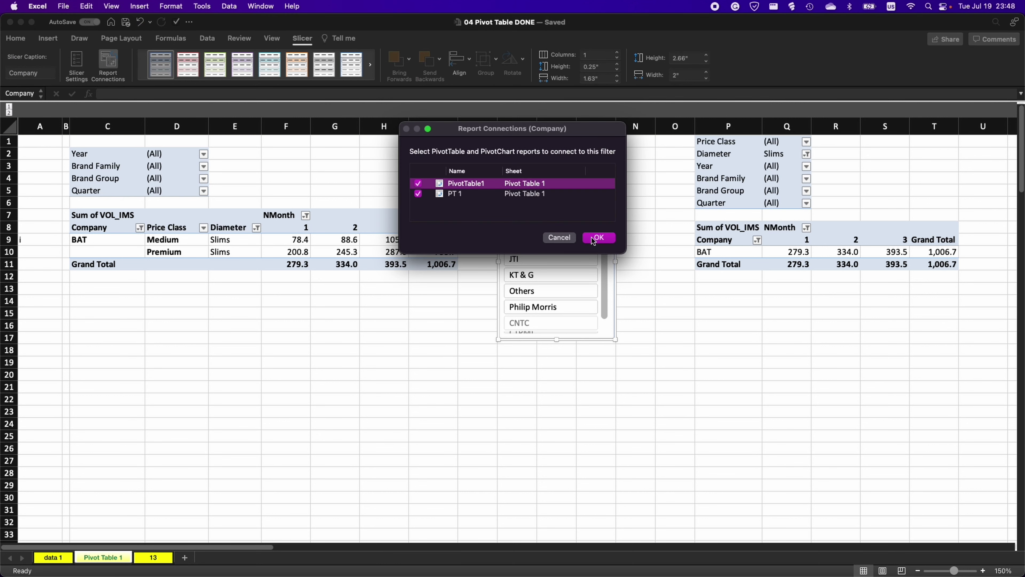
pyautogui.click(609, 240)
# Filter both pivot tables with the Company slicer, trying Donskoy Tabak and BAT before selecting BAT through Philip Morris.
pyautogui.click(538, 227)
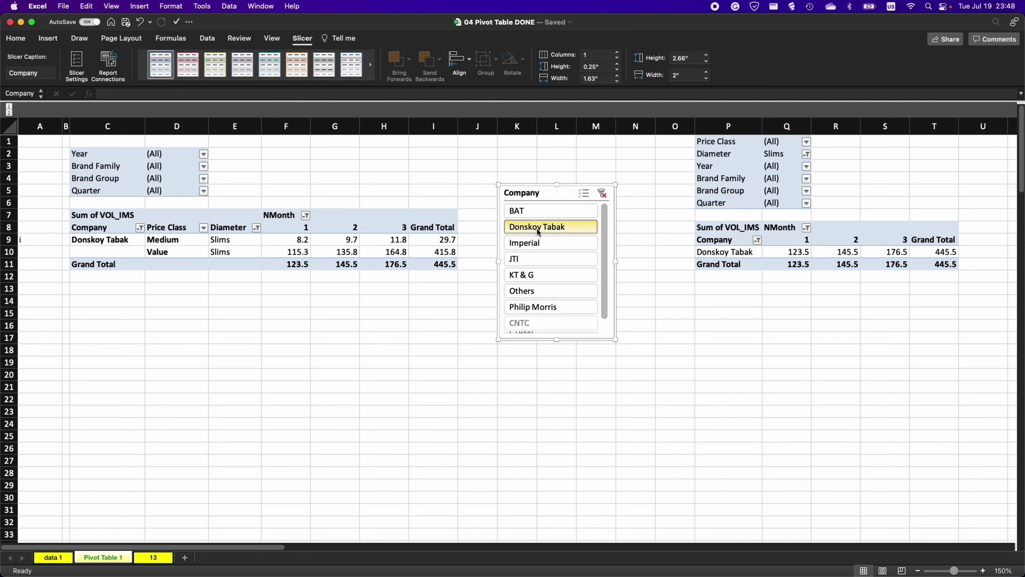
pyautogui.click(529, 211)
pyautogui.rightClick(528, 226)
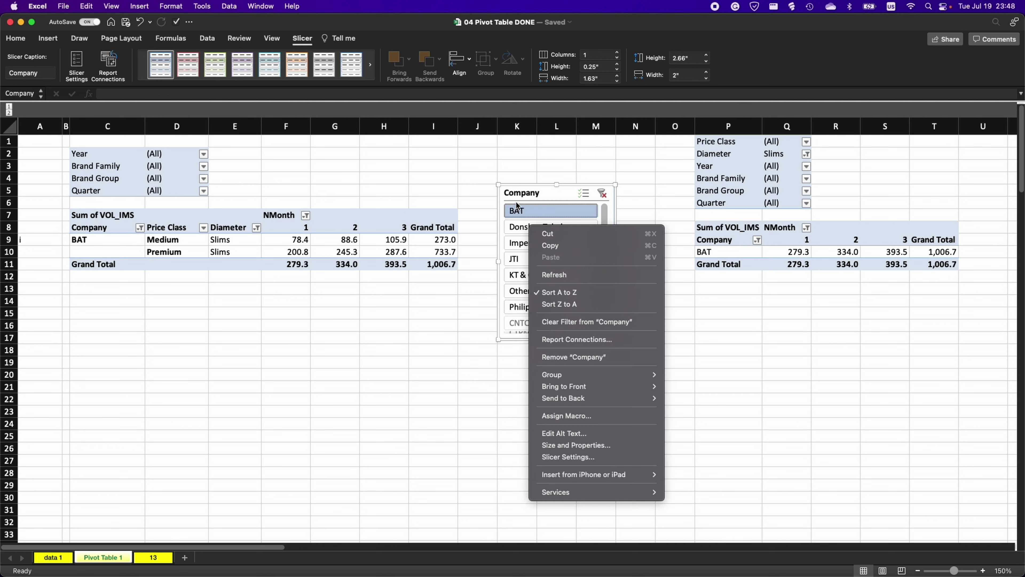
pyautogui.click(523, 212)
pyautogui.moveTo(523, 217); pyautogui.dragTo(522, 311)
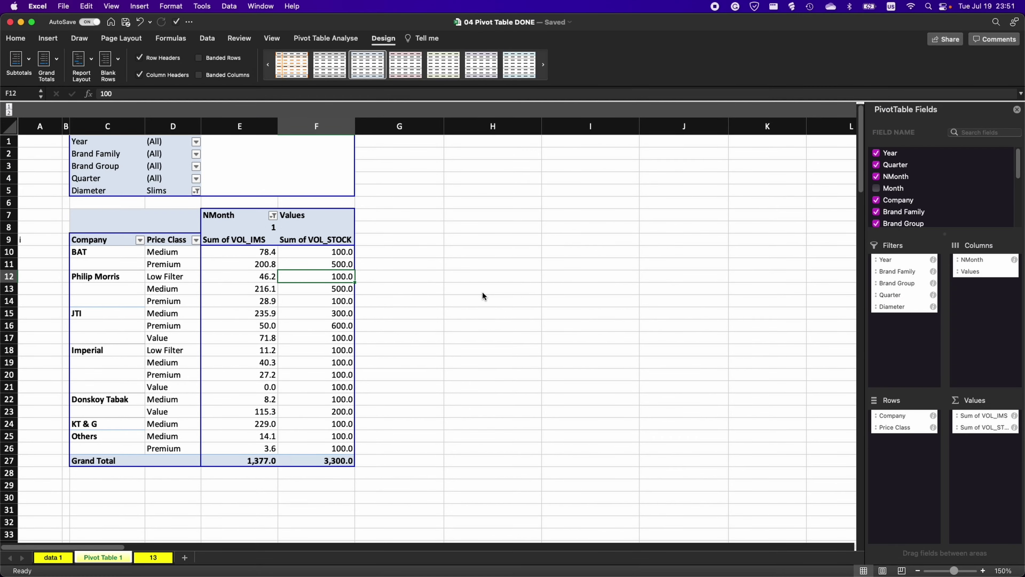
# Start a calculated field for the pivot table and name it New Field.
pyautogui.click(313, 38)
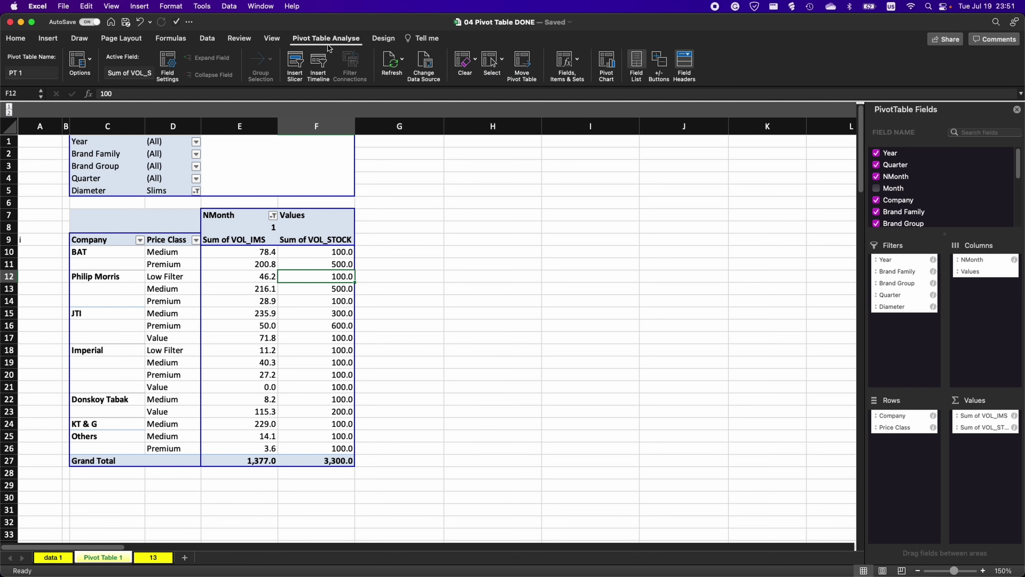
pyautogui.click(578, 64)
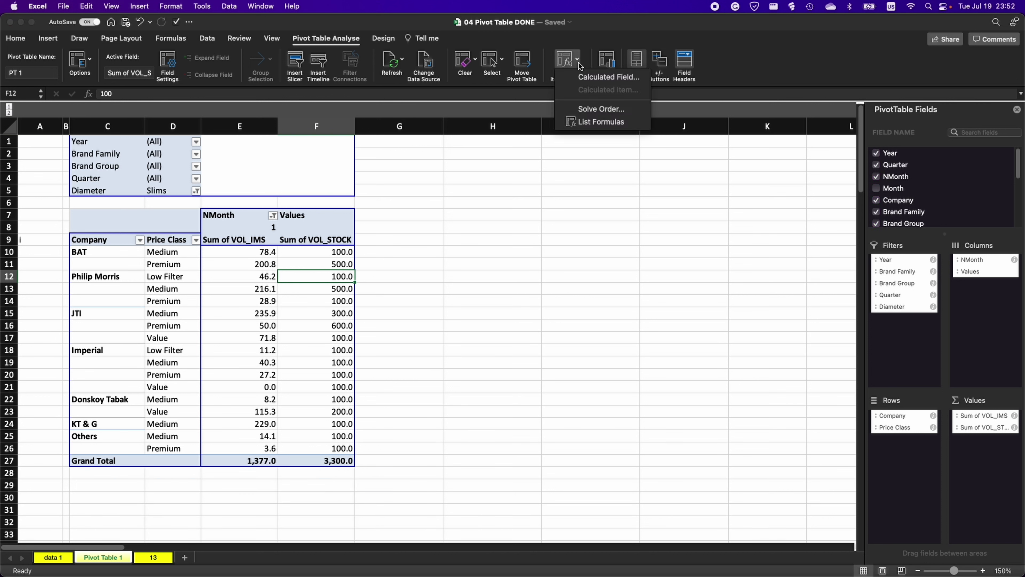
pyautogui.click(579, 78)
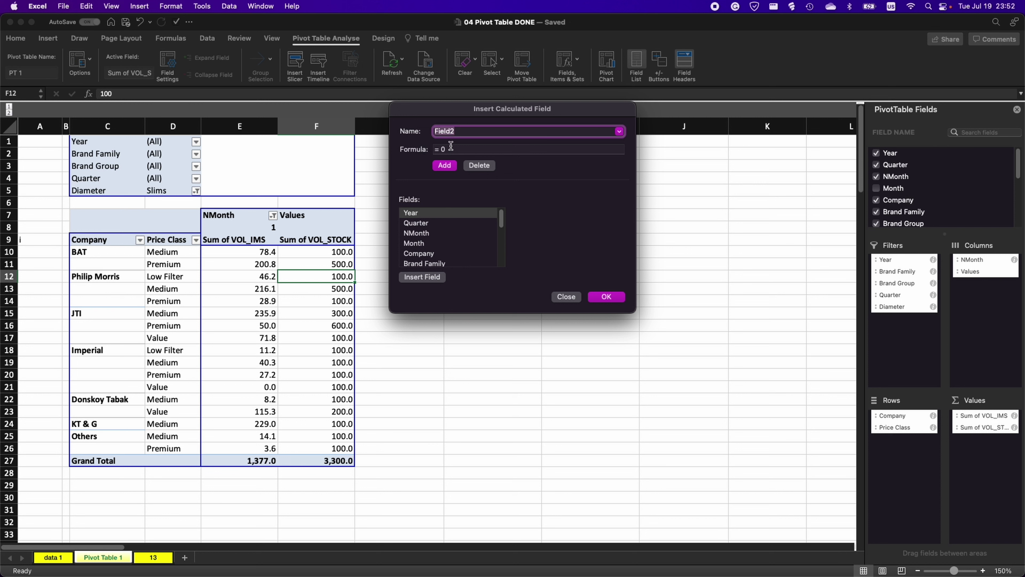
pyautogui.press('BackSpace')
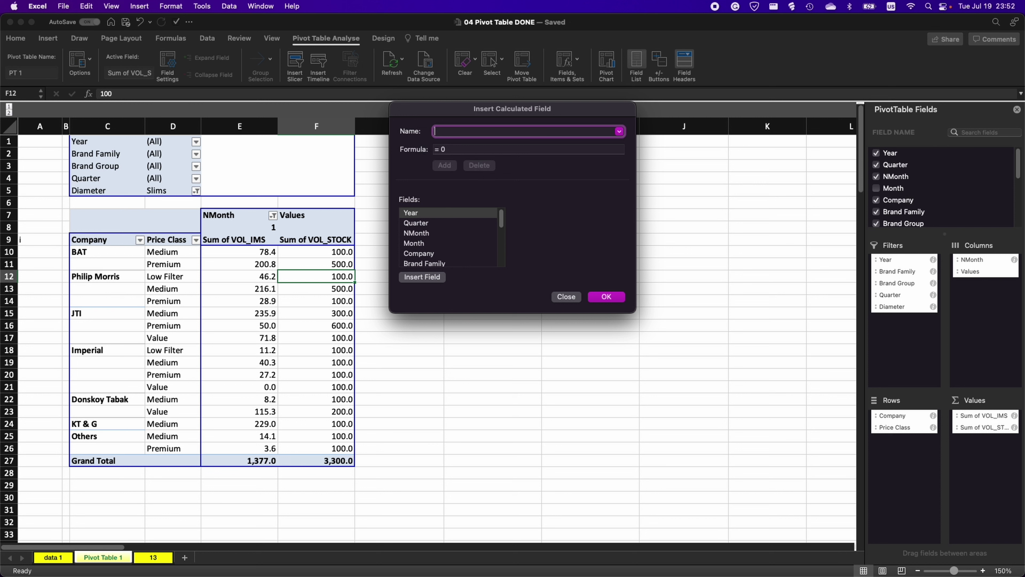
pyautogui.write('New Field')
pyautogui.press('Tab')
# Set the calculated field's formula to = VOL_IMS / VOL_STOCK and add the field to the pivot table.
pyautogui.click(463, 152)
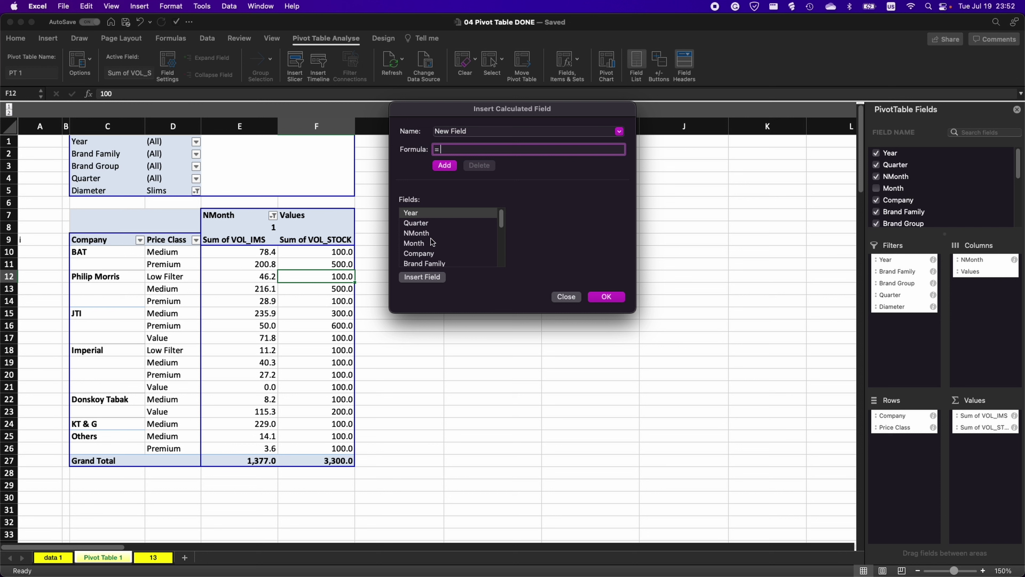
pyautogui.scroll(-5, 433, 241)
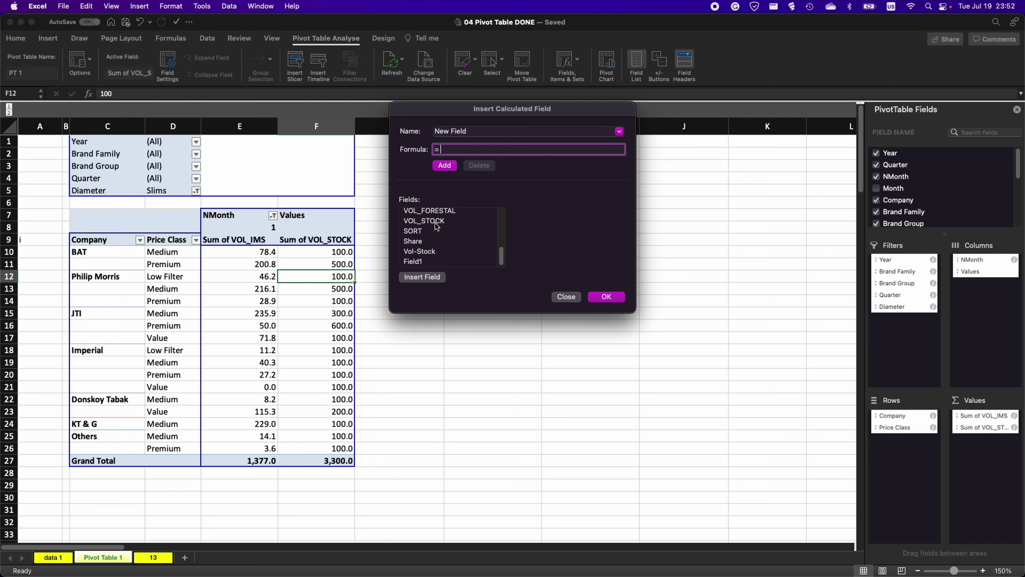
pyautogui.scroll(4, 436, 236)
pyautogui.scroll(-3, 438, 236)
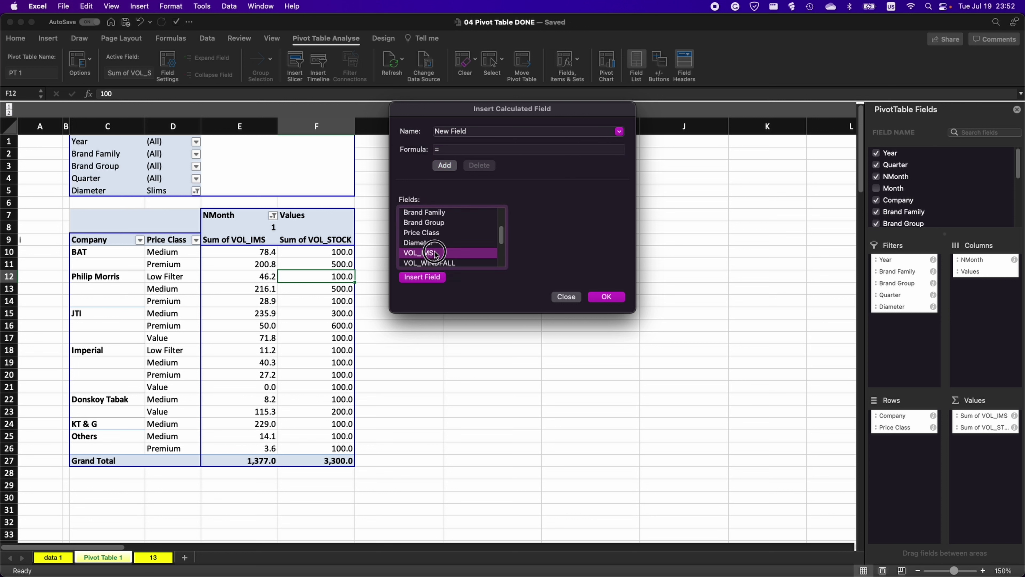
pyautogui.doubleClick(435, 252)
pyautogui.write('/')
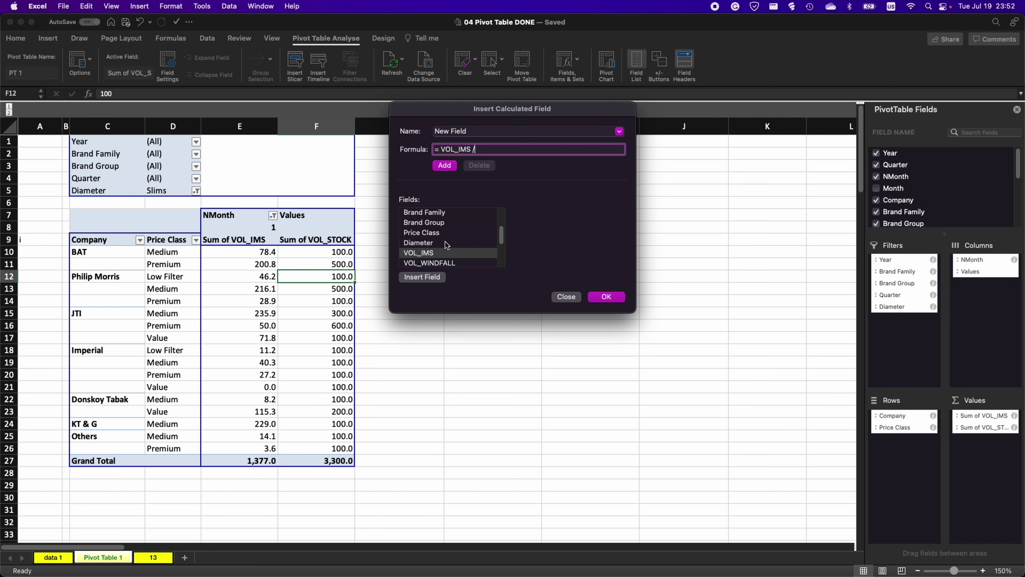
pyautogui.scroll(-2, 446, 247)
pyautogui.doubleClick(435, 265)
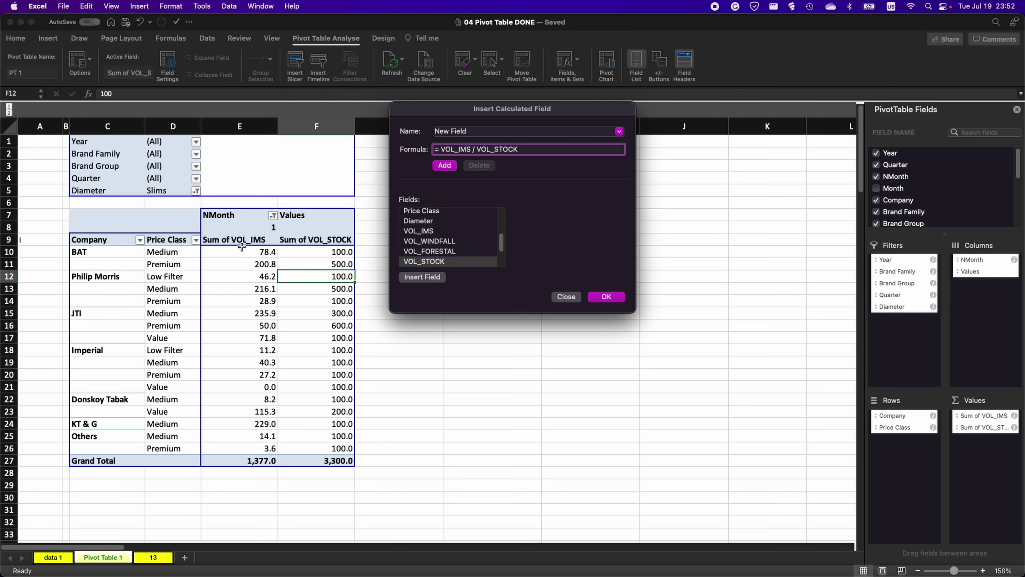
pyautogui.click(606, 298)
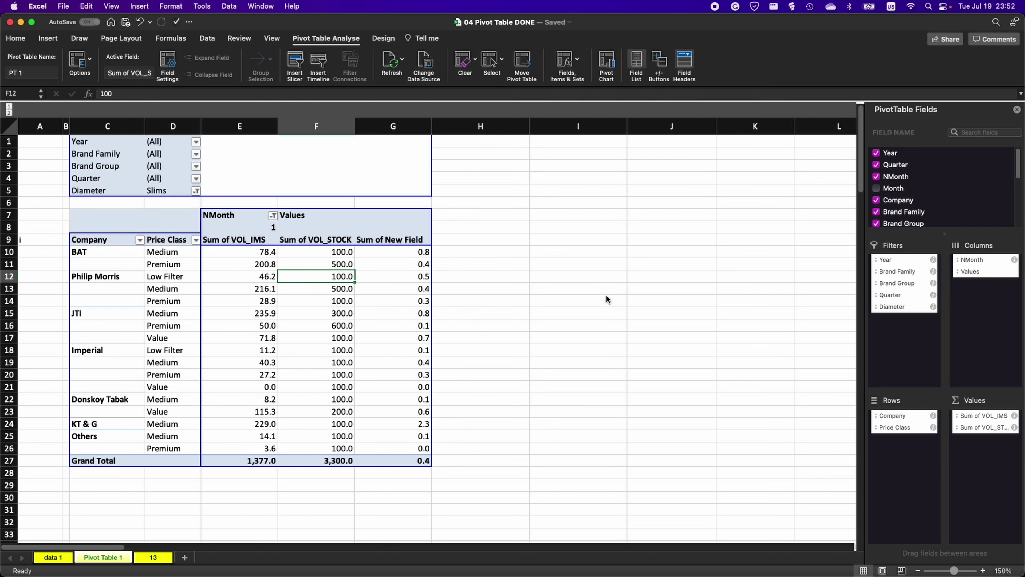
# Move the Price Class field from the rows to the report filters, leaving Company as the only row field.
pyautogui.click(404, 253)
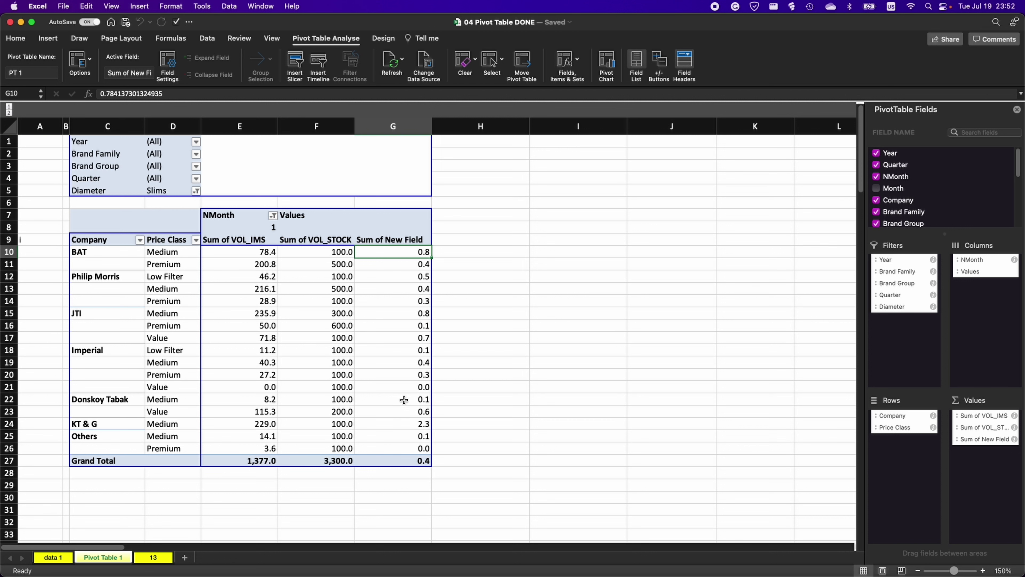
pyautogui.click(161, 239)
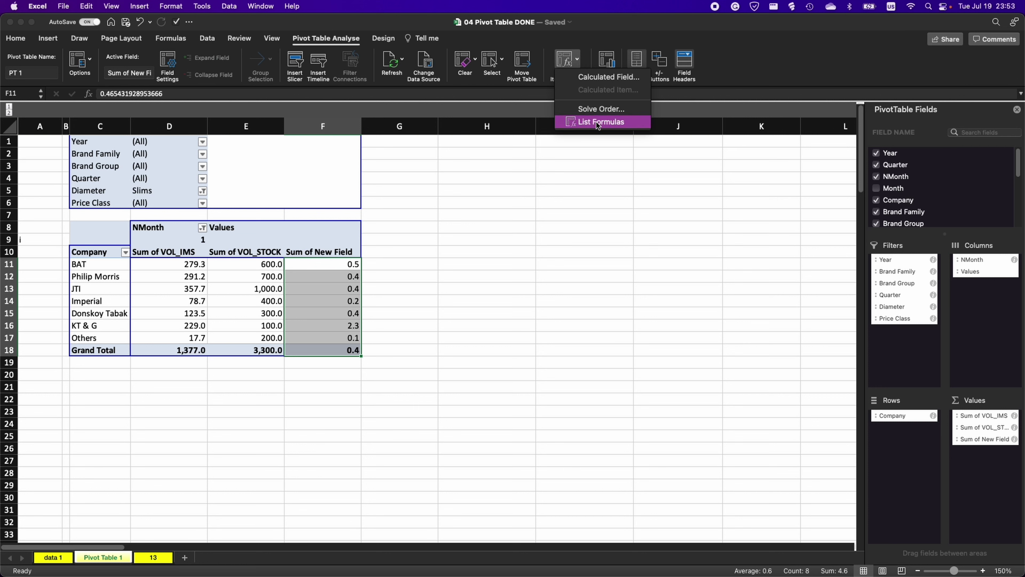
# List the pivot table's calculated field formulas on a separate sheet and select the listed fields in A3:C6.
pyautogui.click(598, 122)
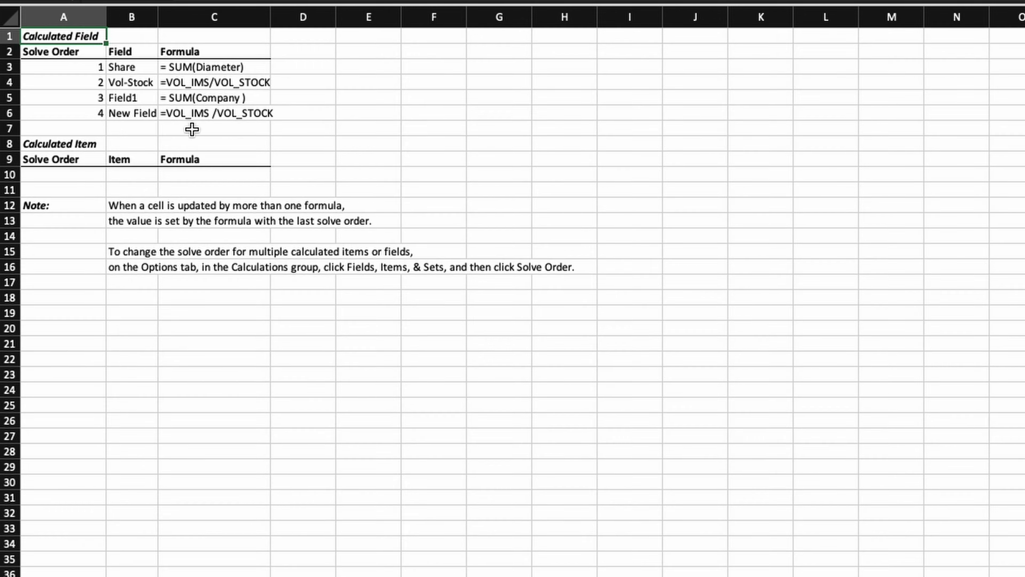
pyautogui.moveTo(192, 129); pyautogui.dragTo(62, 113)
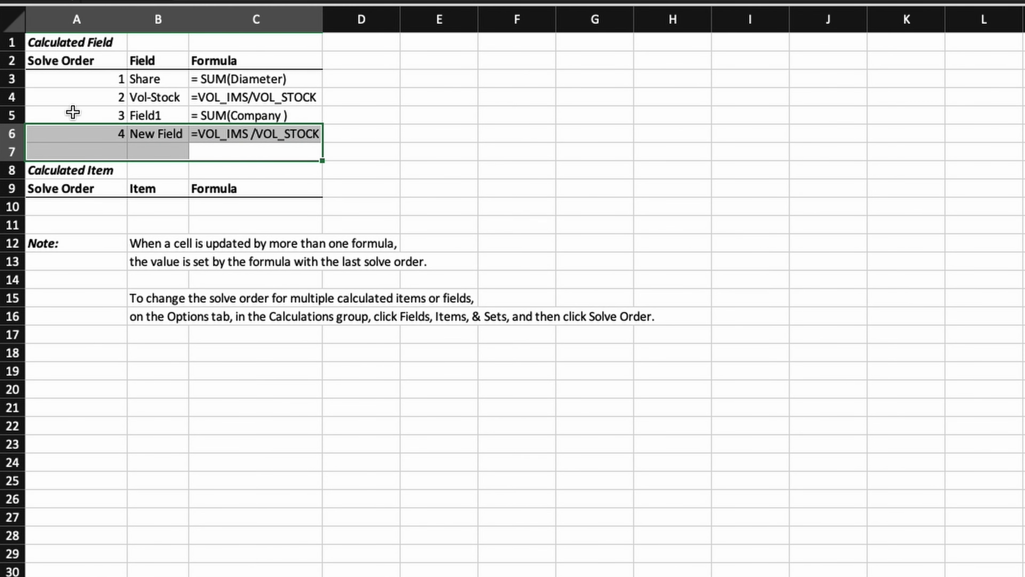
pyautogui.moveTo(87, 75); pyautogui.dragTo(297, 126)
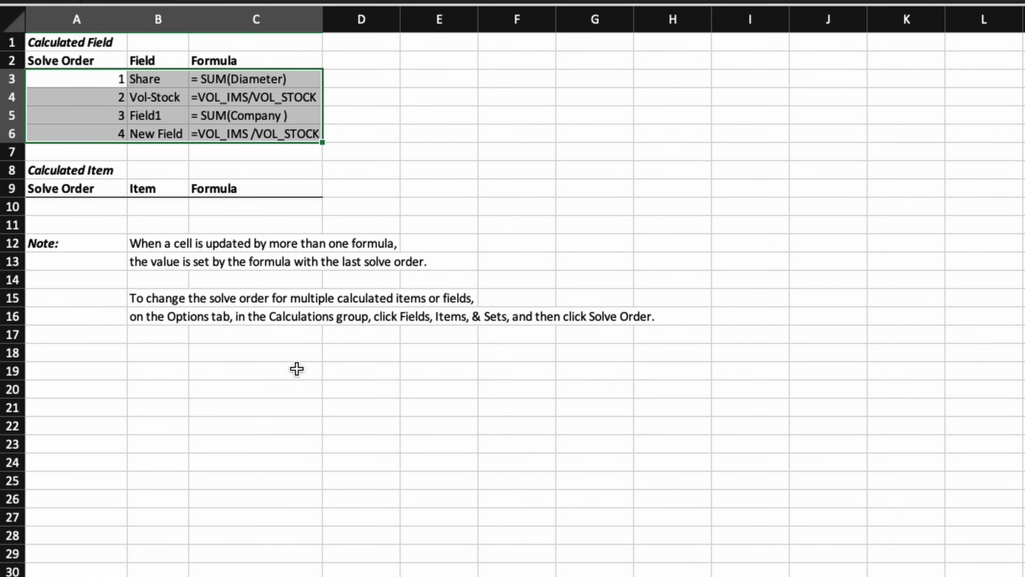